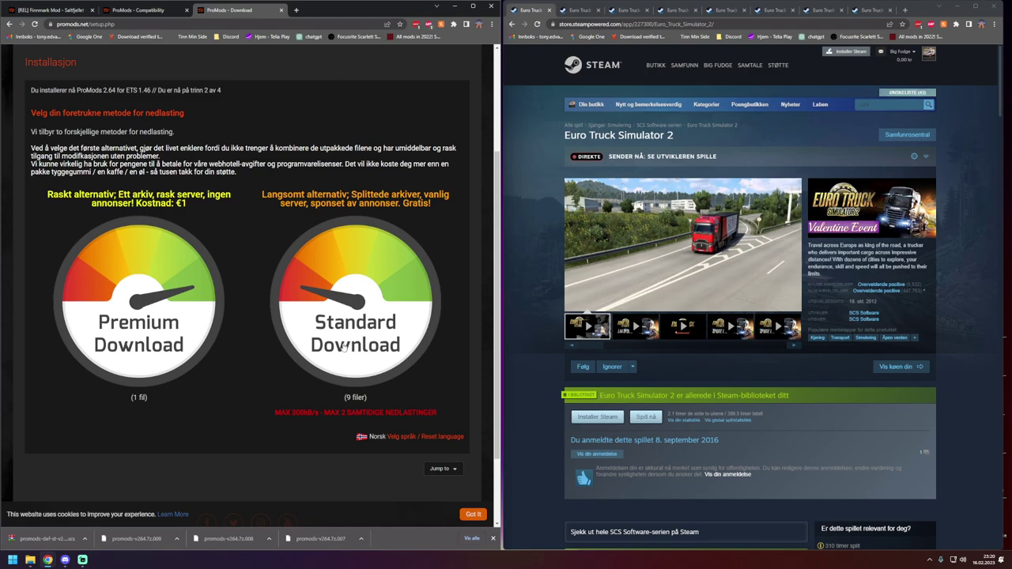
Choose the free Standard Download for ProMods 2.64, open the multipack archive 1 link and close its page.
left_click(343, 348)
scroll(192, 373, "down", 3)
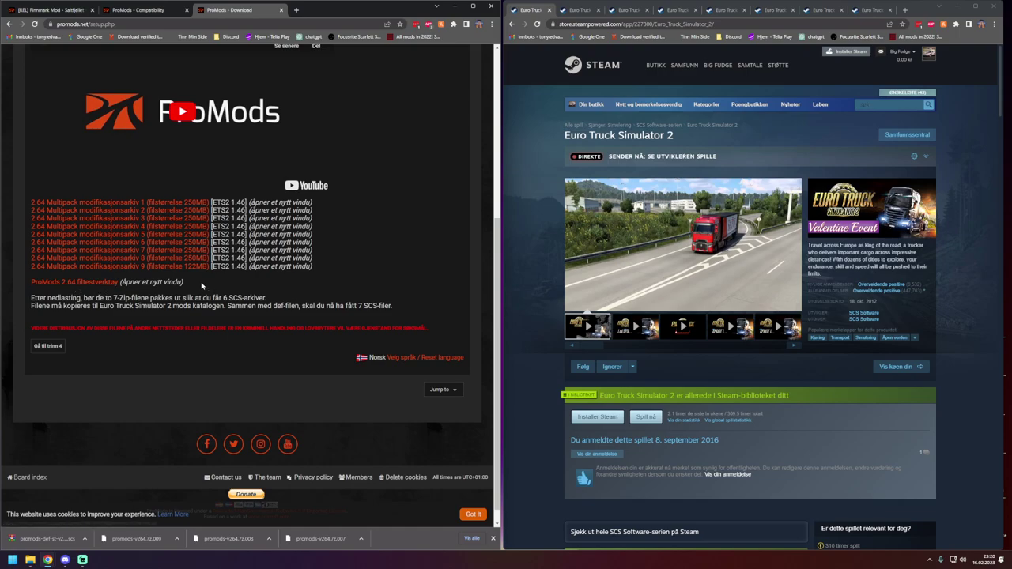
left_click_drag(202, 286, 29, 284)
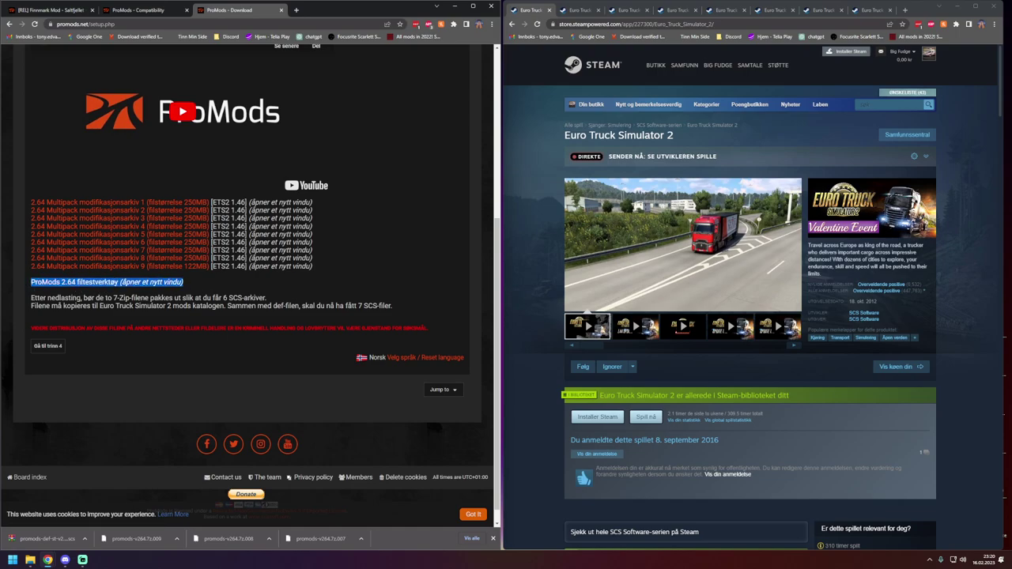
left_click(175, 204)
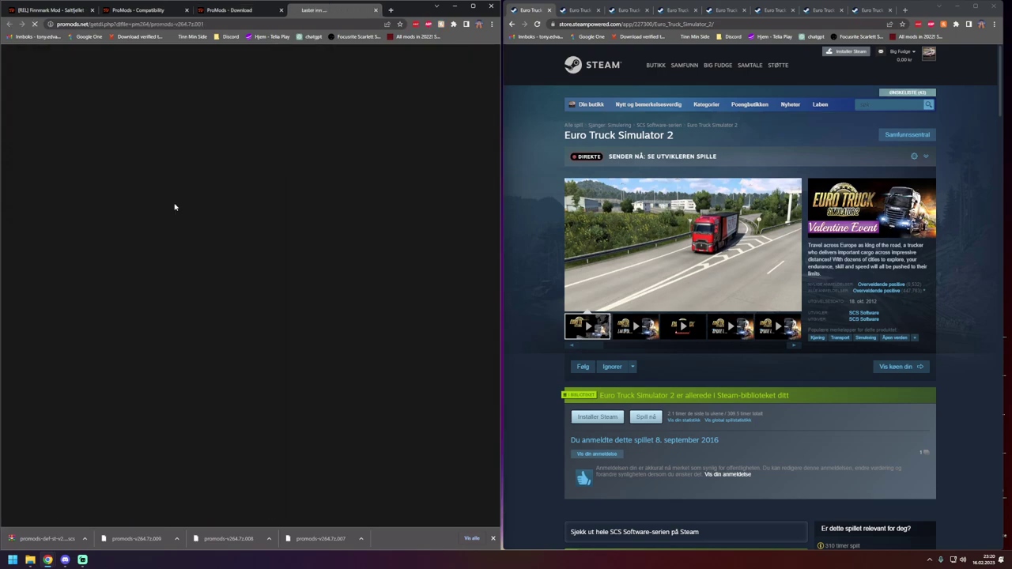
left_click(376, 11)
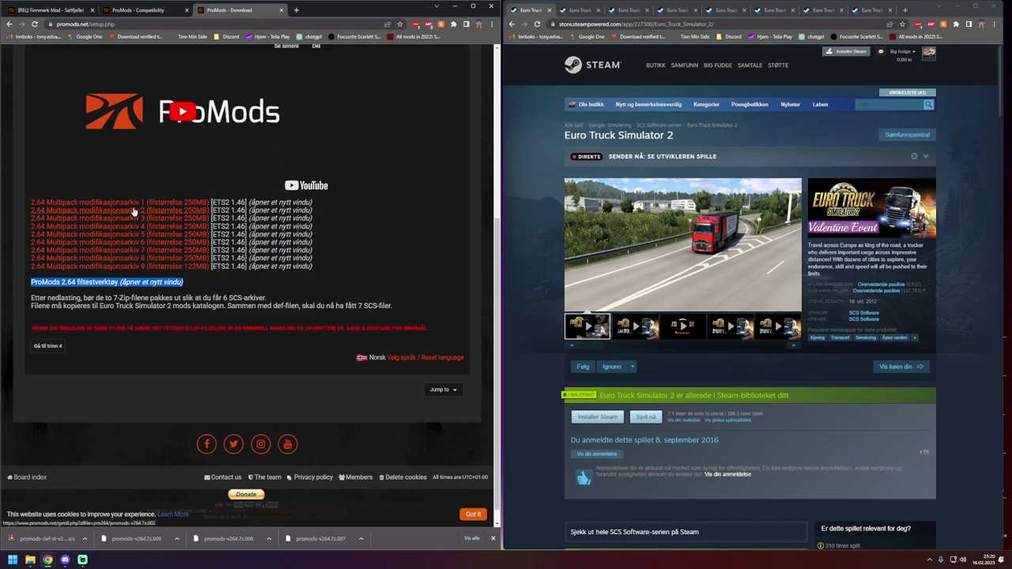
Switch to File Explorer's Nedlastinger folder and select promods-def-st-v264.scs together with all nine promods-v264.7z parts.
left_click(32, 531)
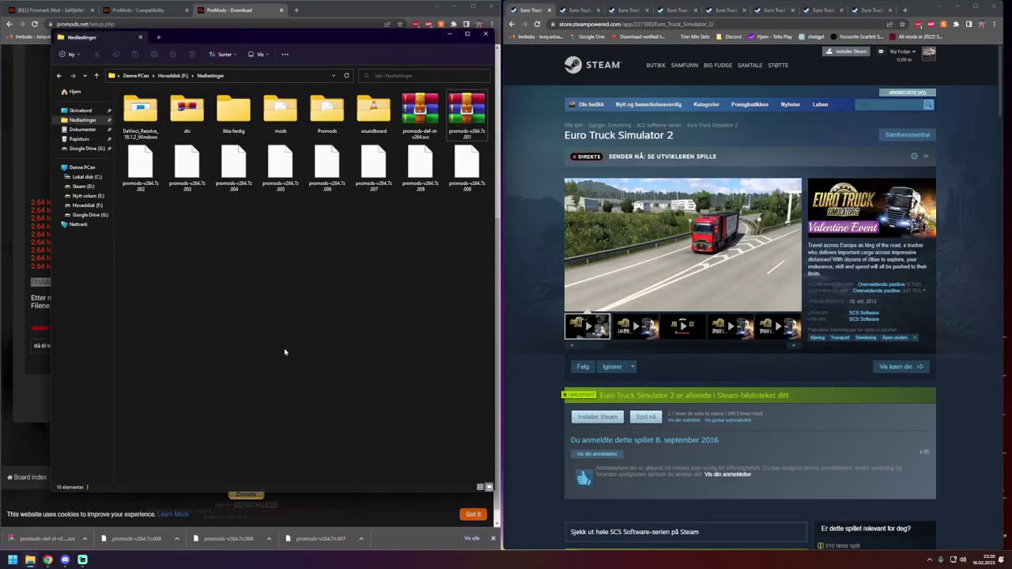
left_click_drag(145, 248, 483, 142)
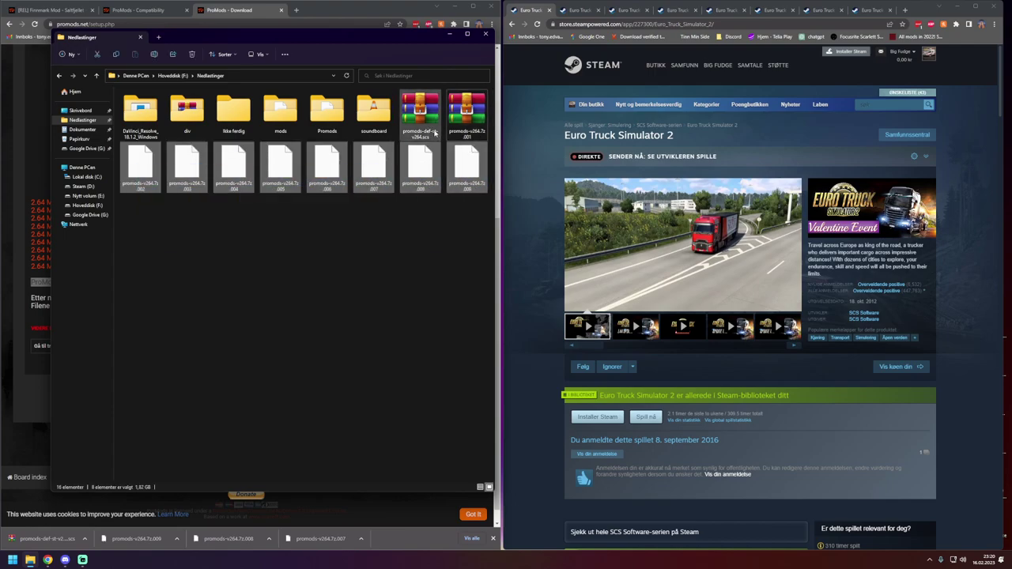
left_click(430, 120, "ctrl")
left_click(466, 115, "ctrl")
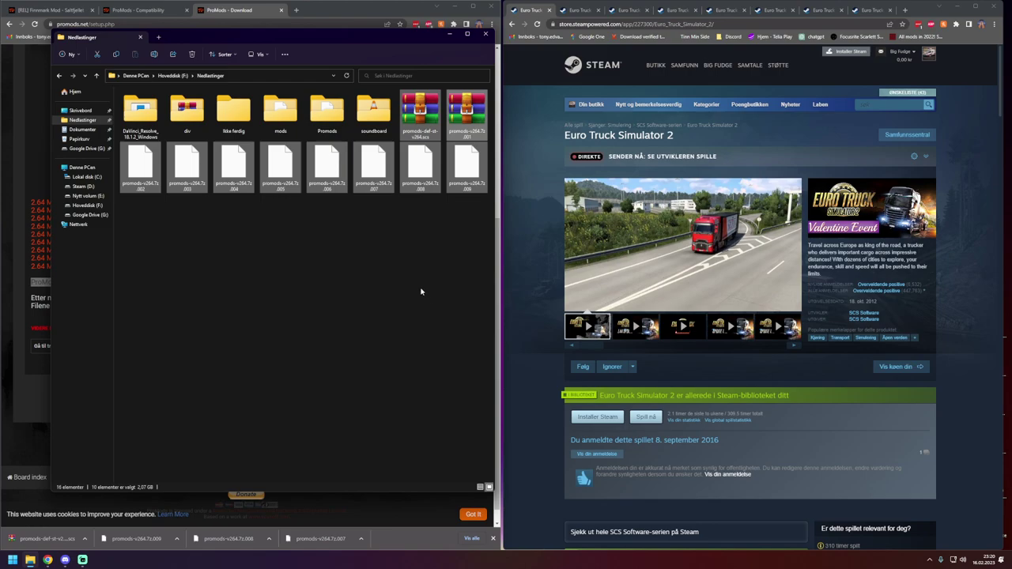
left_click(405, 267)
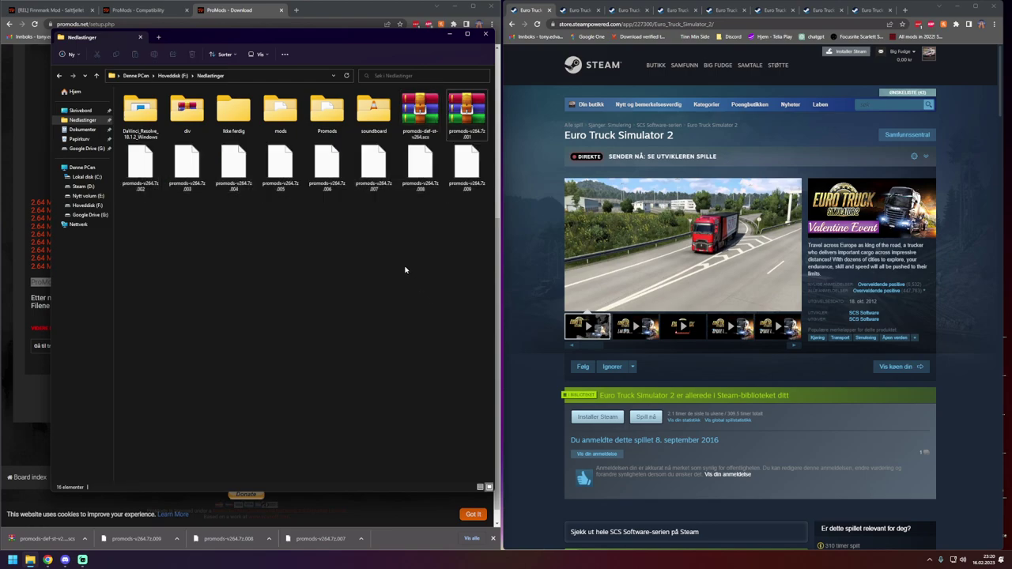
Check the downloaded archive parts .001 to .009 alongside the def file, and select promods-v264.7z.001.
left_click_drag(488, 231, 149, 164)
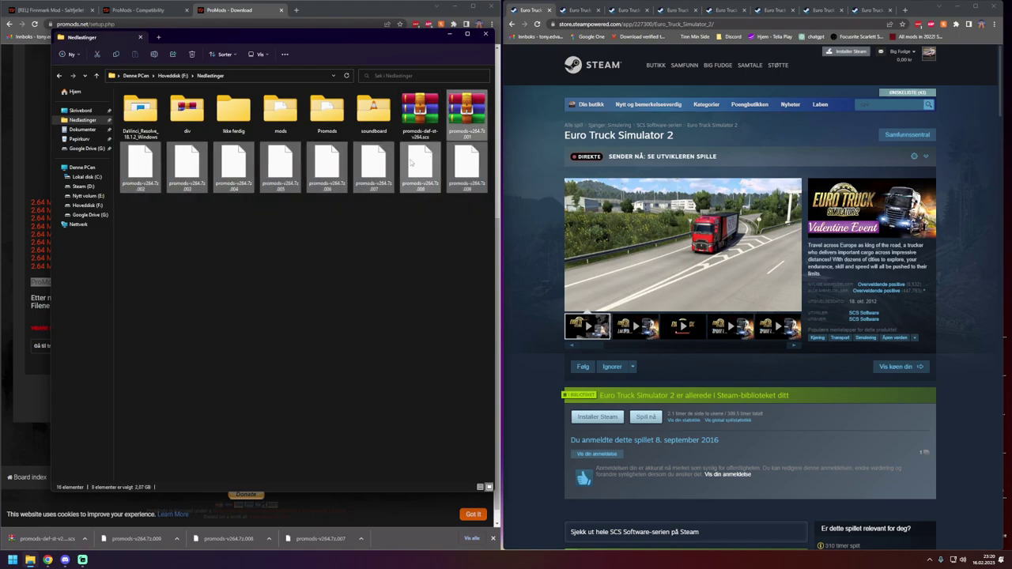
left_click(414, 118, "shift")
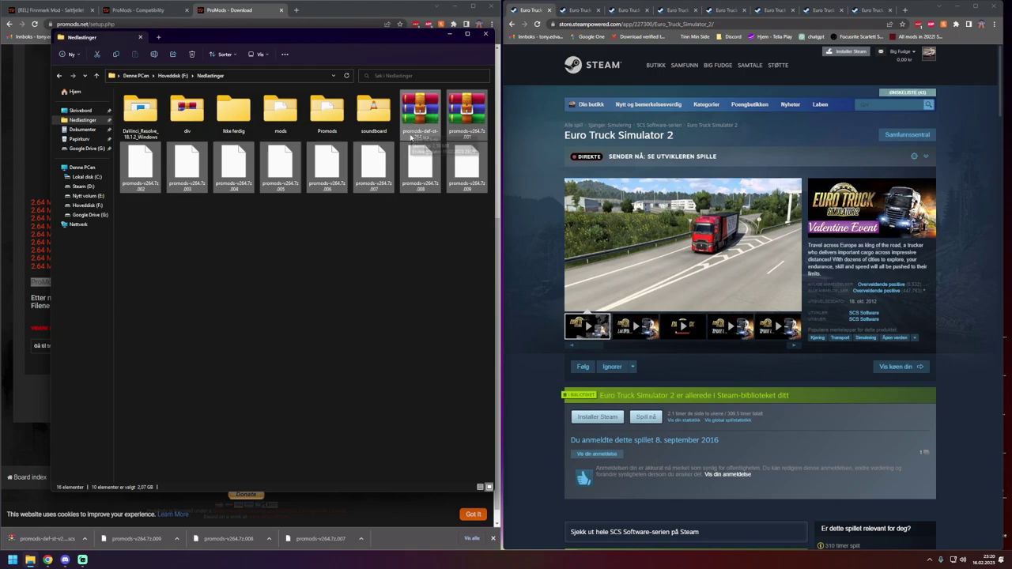
left_click(425, 189, "ctrl")
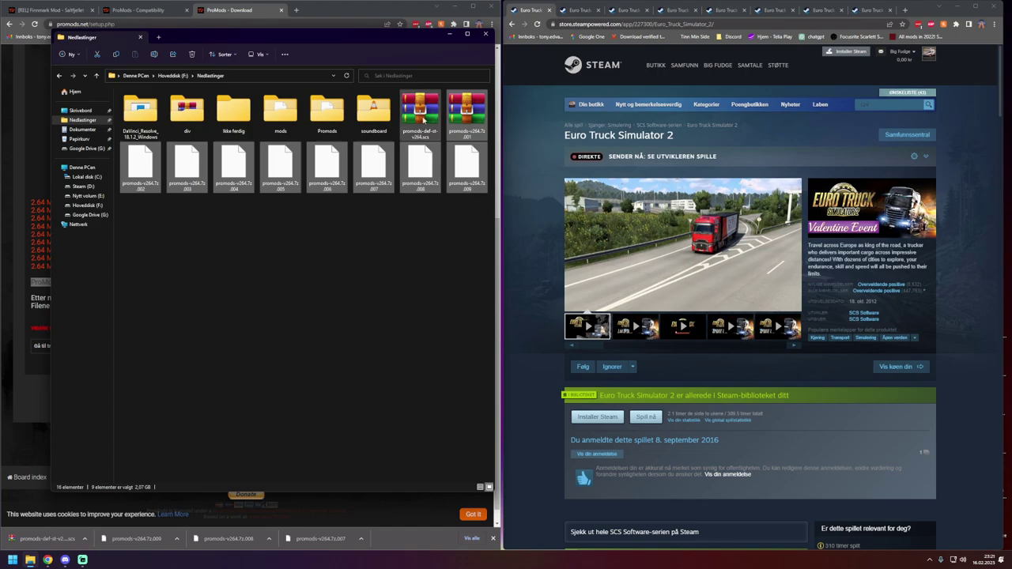
left_click(450, 216)
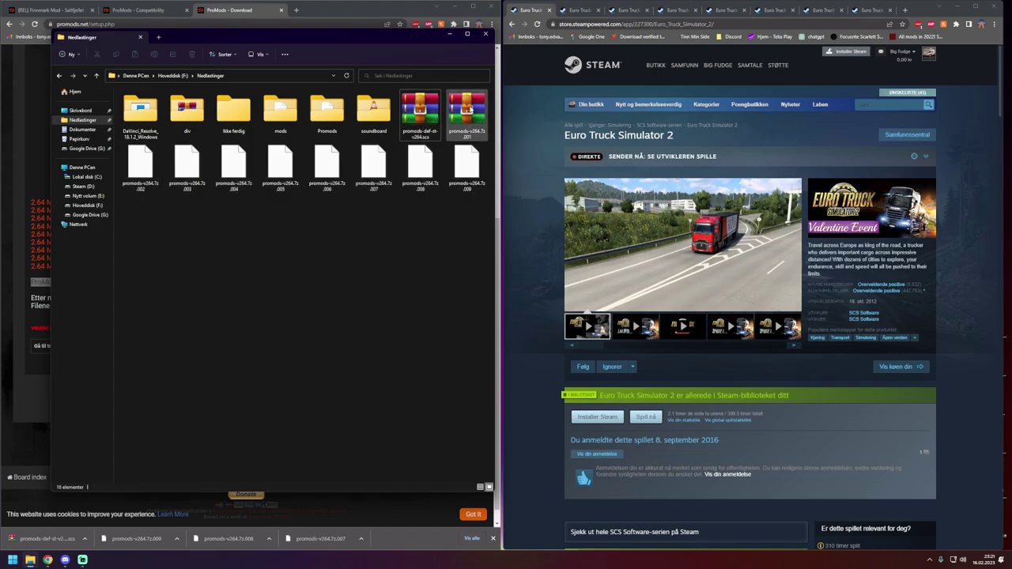
left_click(472, 116)
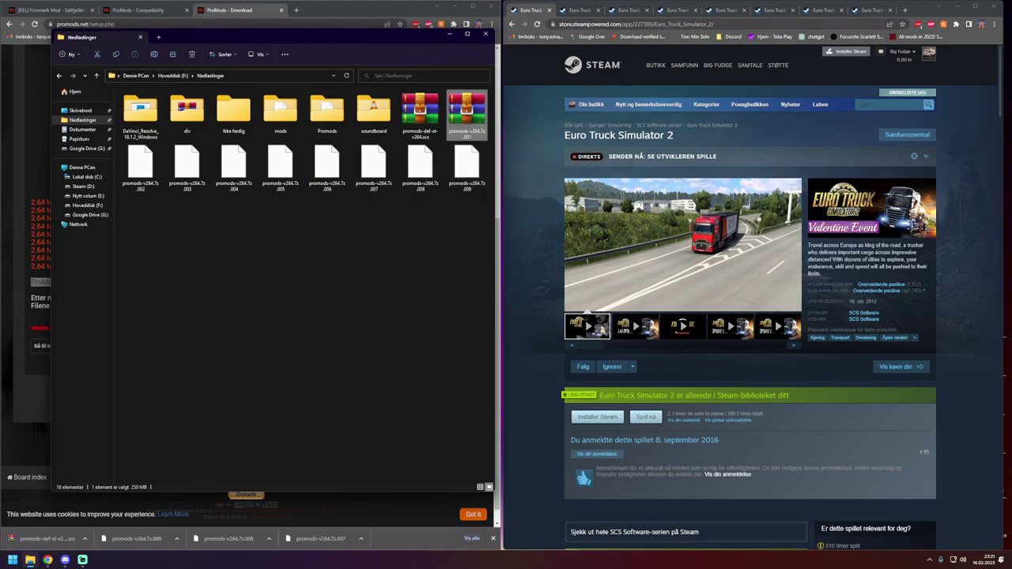
Search the web for "winrar" and open the downloads page on the RARLAB site.
left_click(586, 27)
type("winrar")
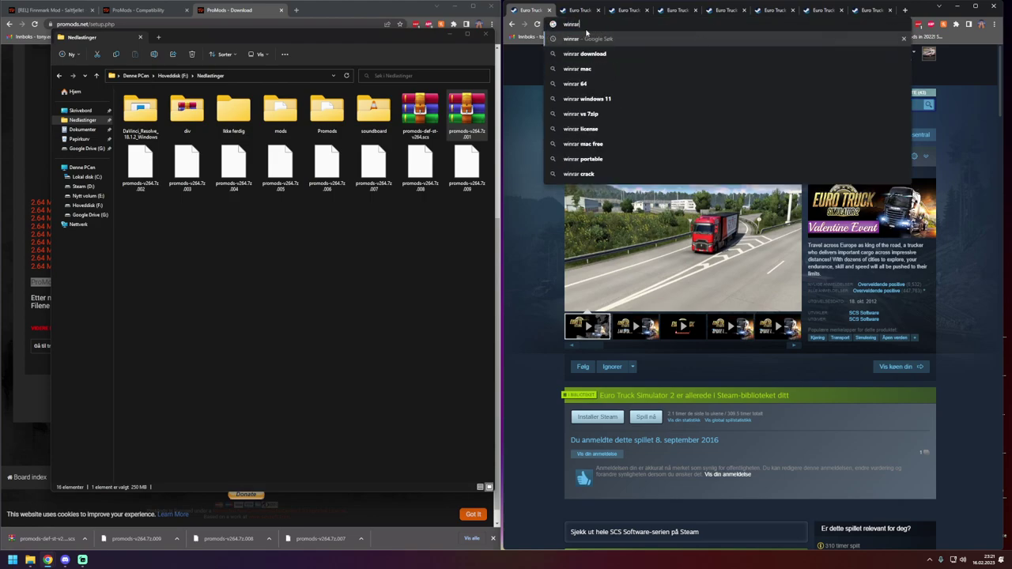
key("Return")
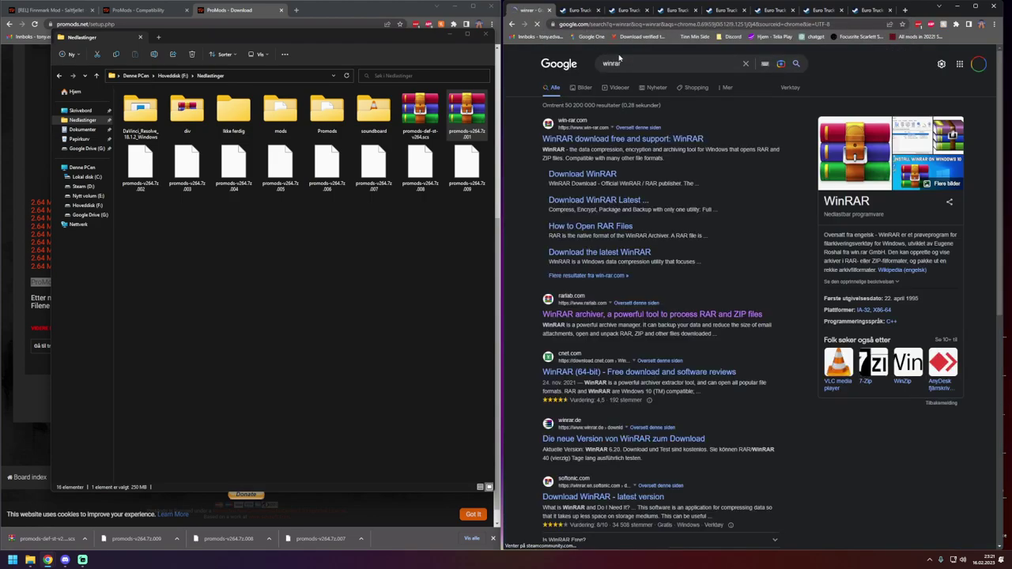
left_click(568, 316)
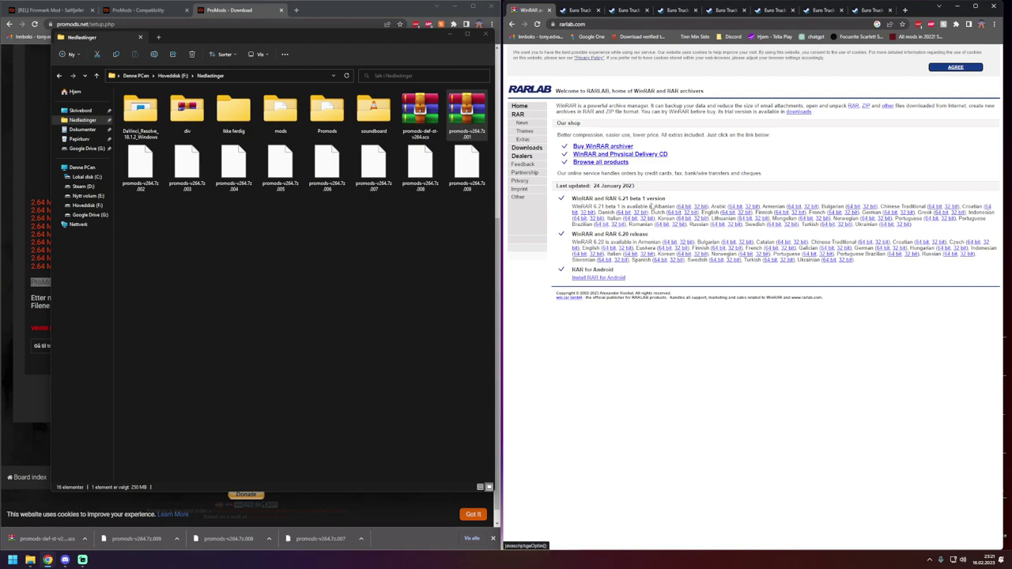
left_click(678, 208)
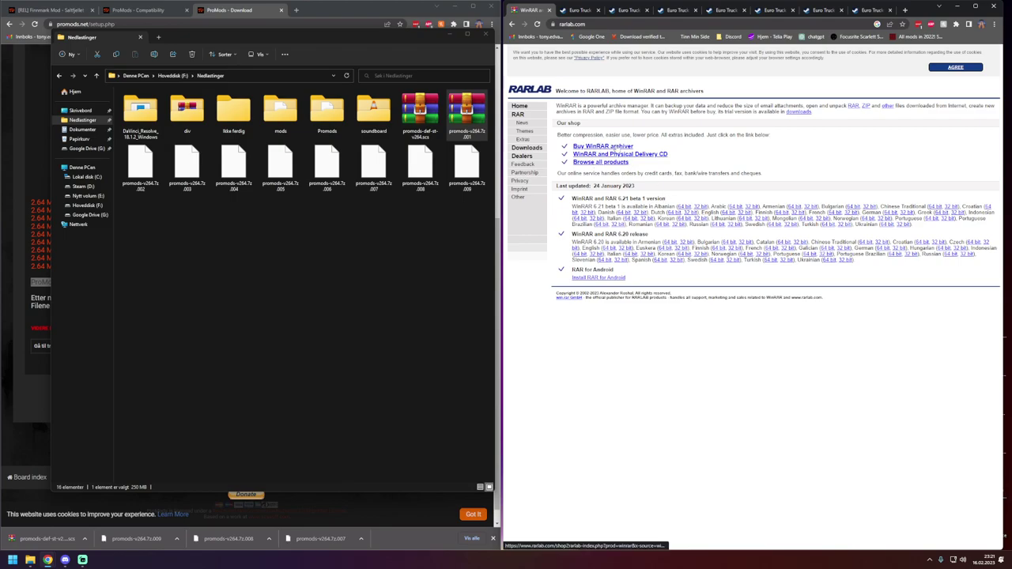
left_click(795, 112)
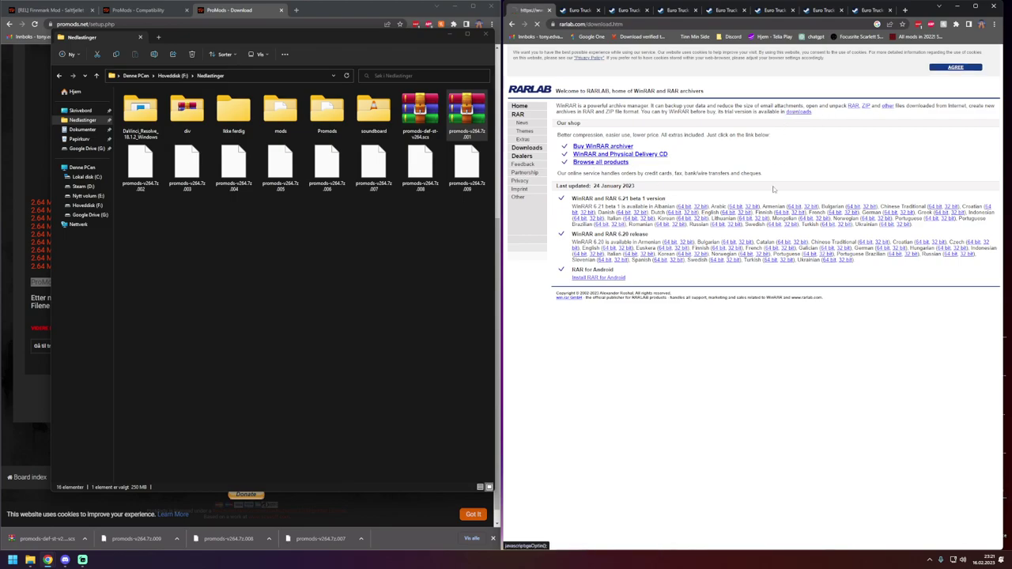
left_click(511, 24)
left_click(524, 24)
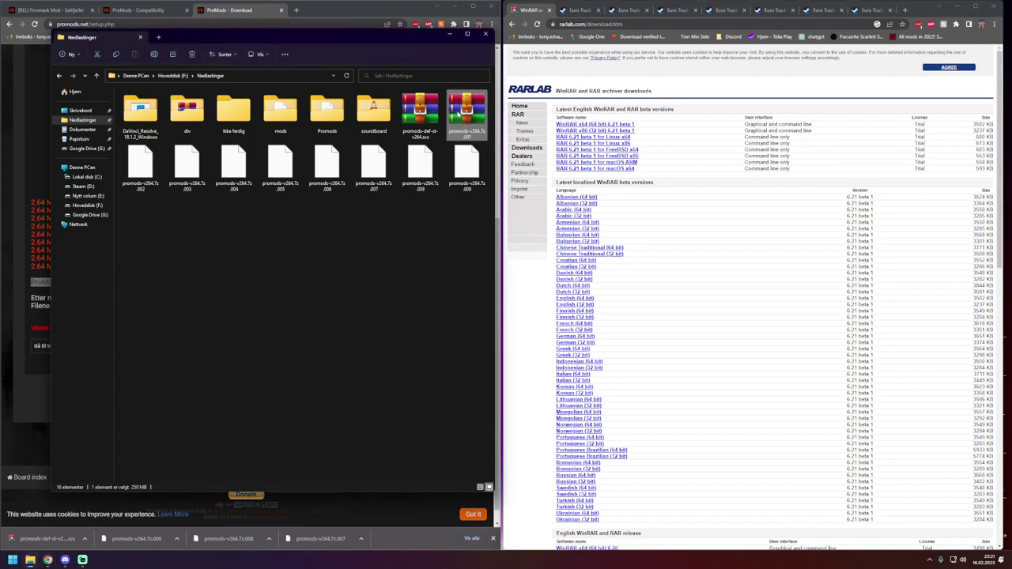
Extract promods-v264.7z.001 into its own promods-v264.7z folder and select that folder.
right_click(457, 114)
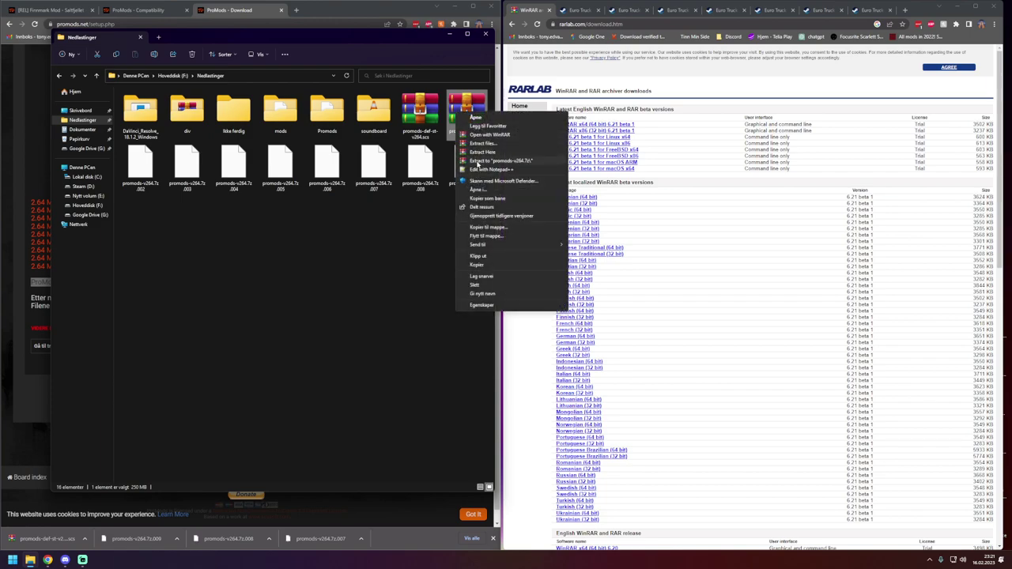
left_click(477, 161)
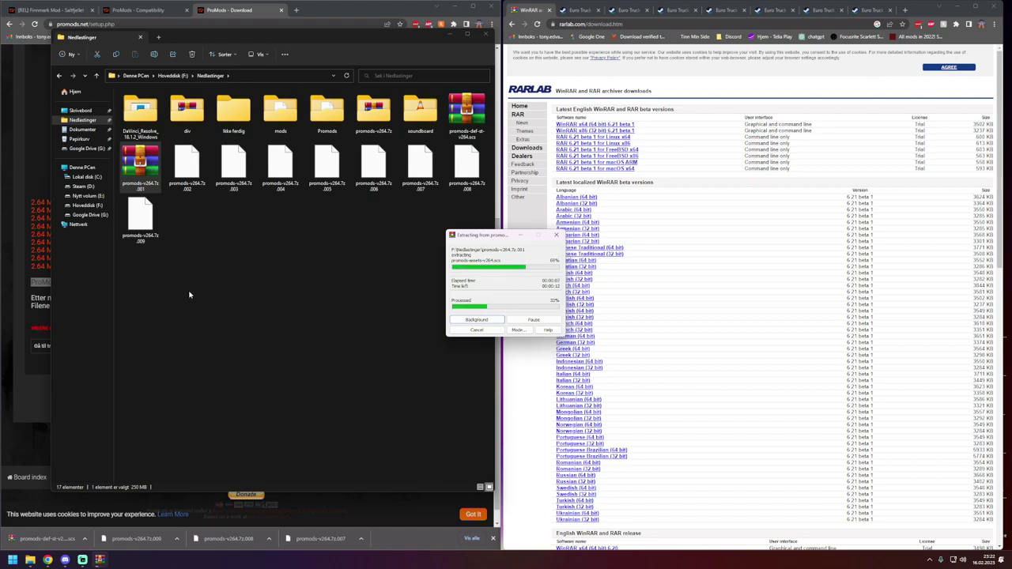
left_click(374, 120)
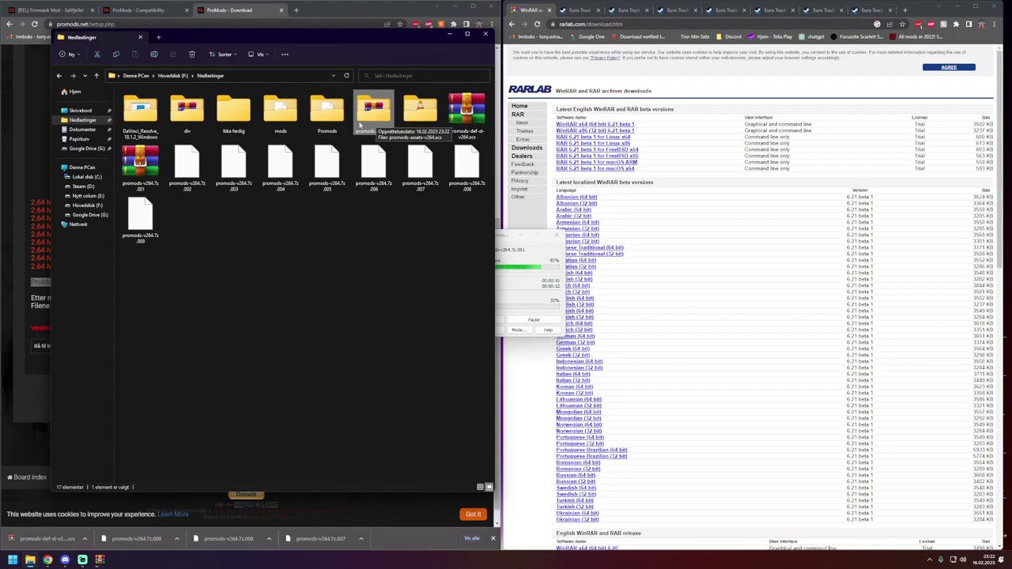
Open the most recent Saltfjellet release link in the Finnmark Mod forum thread and dismiss Dropbox's sign-up form.
left_click(67, 11)
scroll(253, 308, "up", 10)
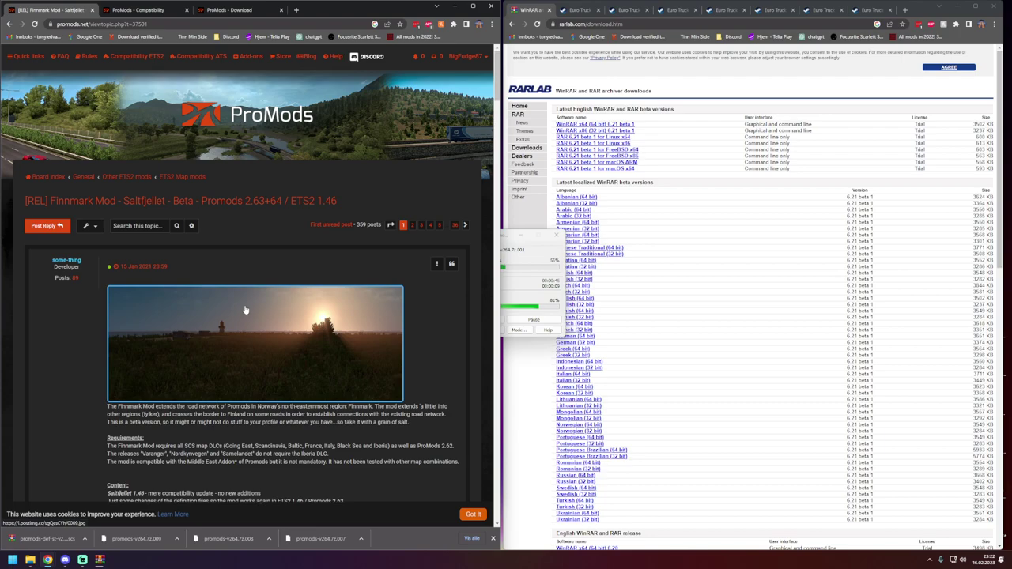
scroll(246, 308, "down", 3)
scroll(246, 309, "down", 3)
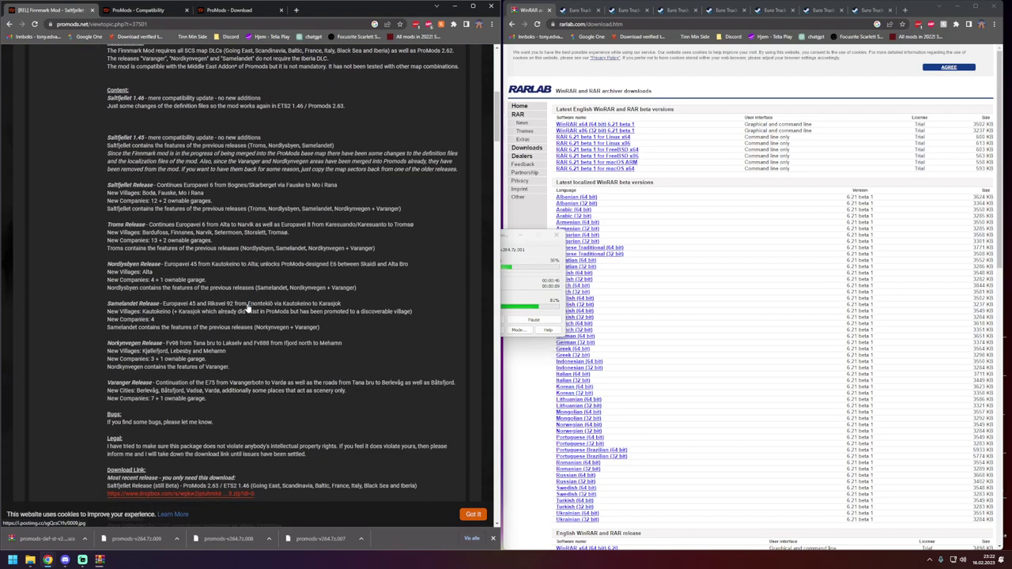
scroll(182, 237, "up", 6)
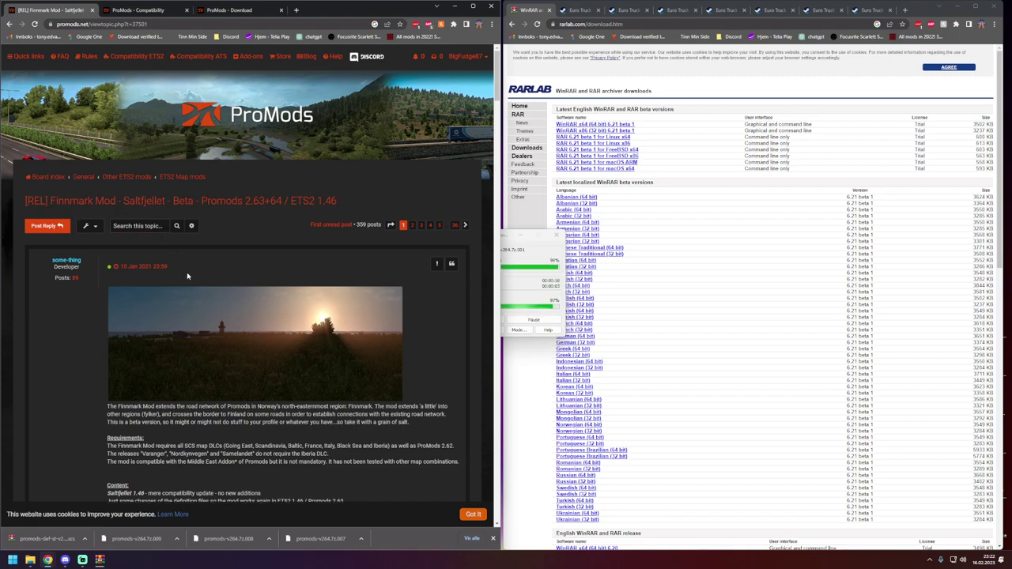
scroll(187, 276, "down", 3)
scroll(190, 278, "down", 8)
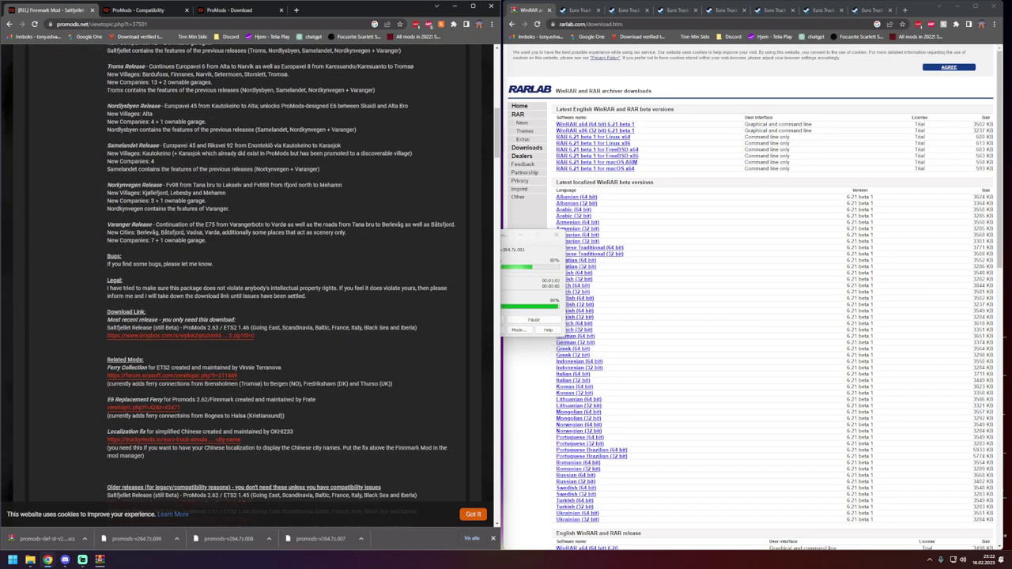
scroll(159, 242, "down", 2)
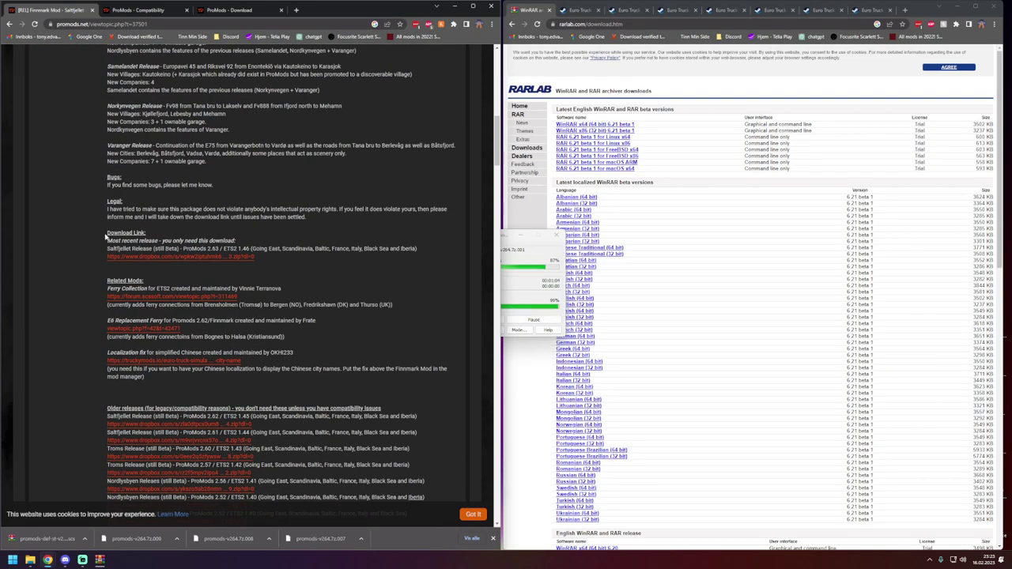
left_click_drag(107, 231, 147, 241)
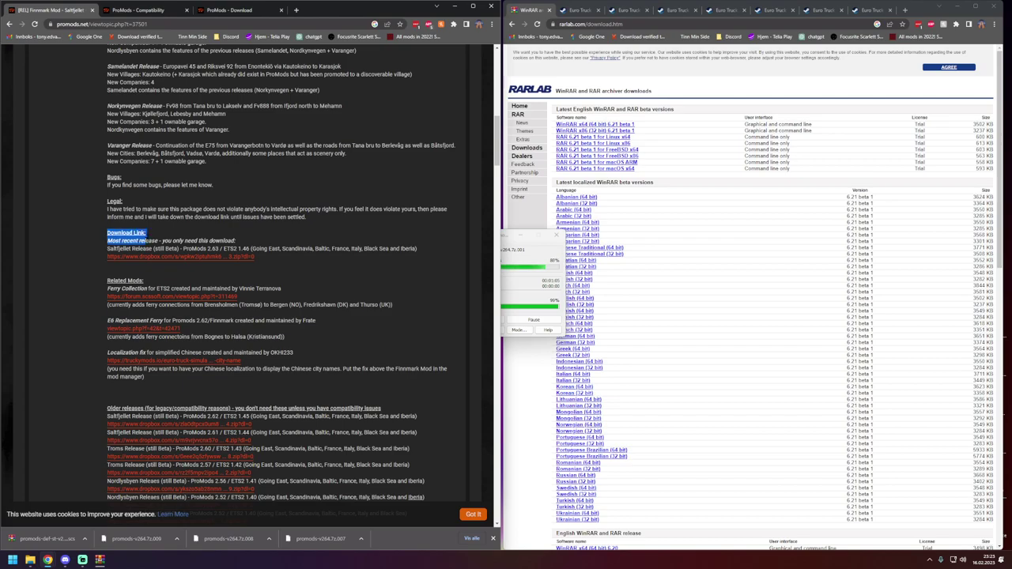
left_click(142, 257)
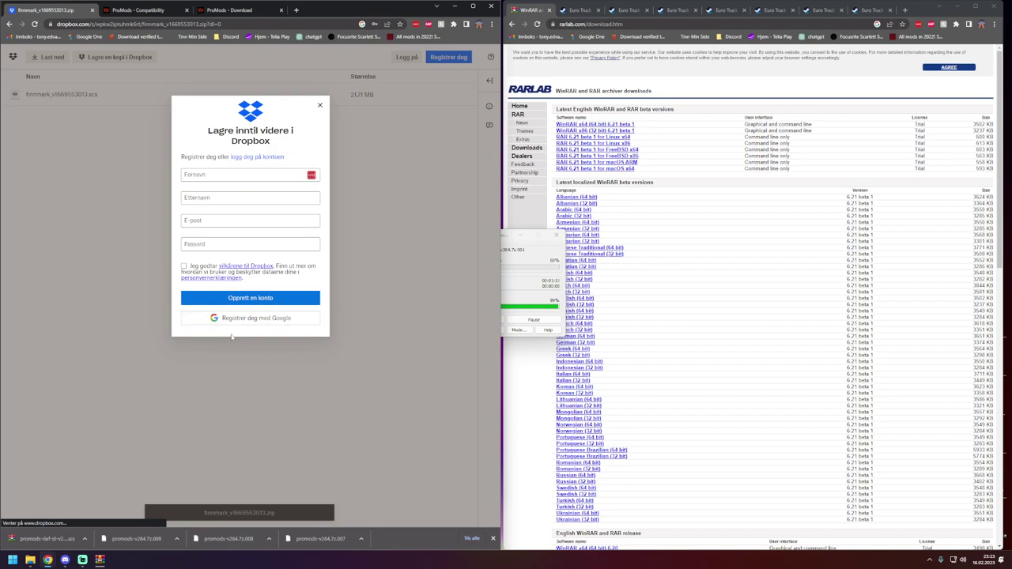
left_click(320, 106)
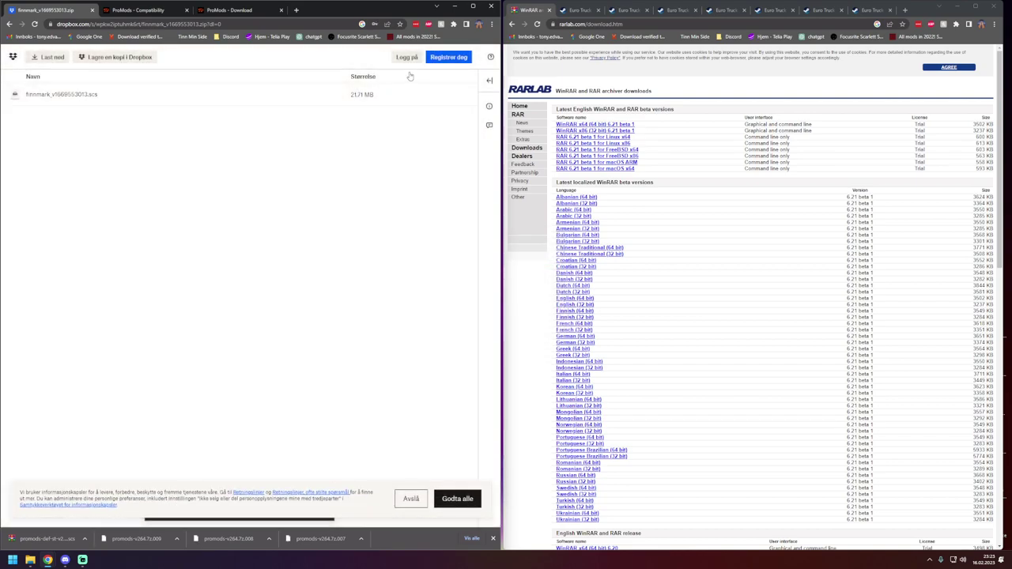
Try to open finnmark_v1669553013.scs inside the Dropbox zip, accepting all cookies and returning to the zip's file list.
left_click(90, 99)
right_click(91, 99)
left_click(58, 112)
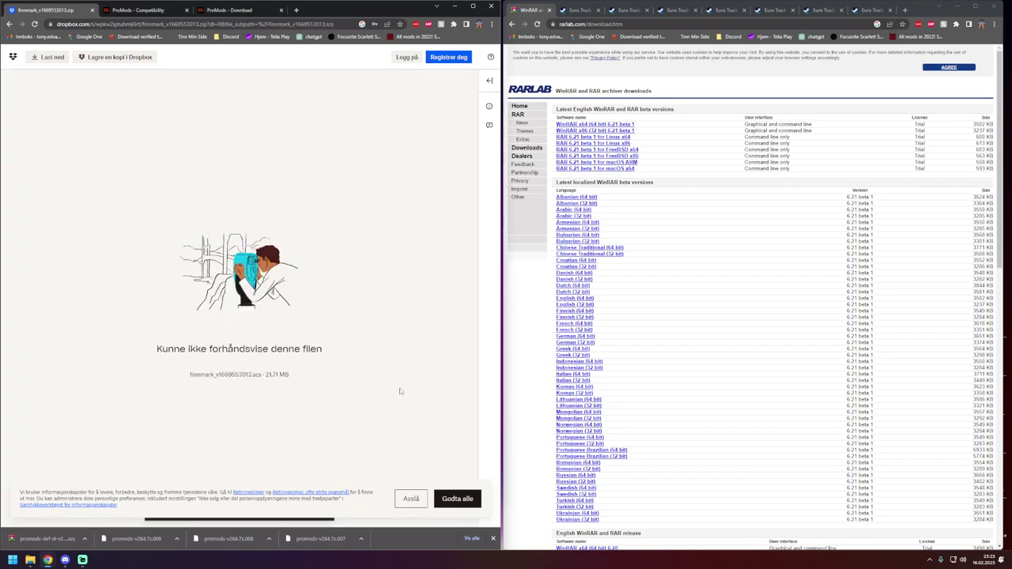
left_click(460, 498)
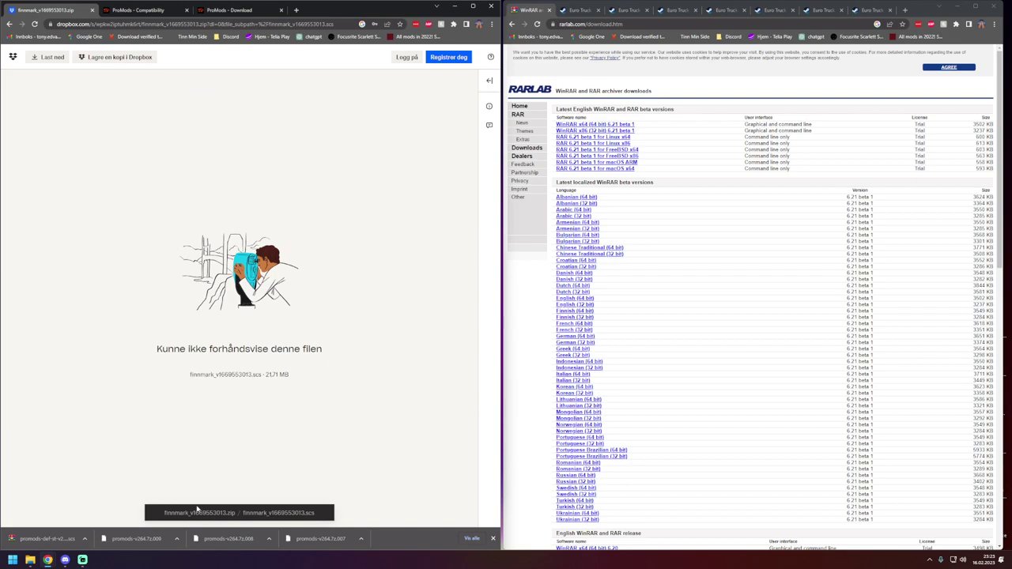
left_click(179, 513)
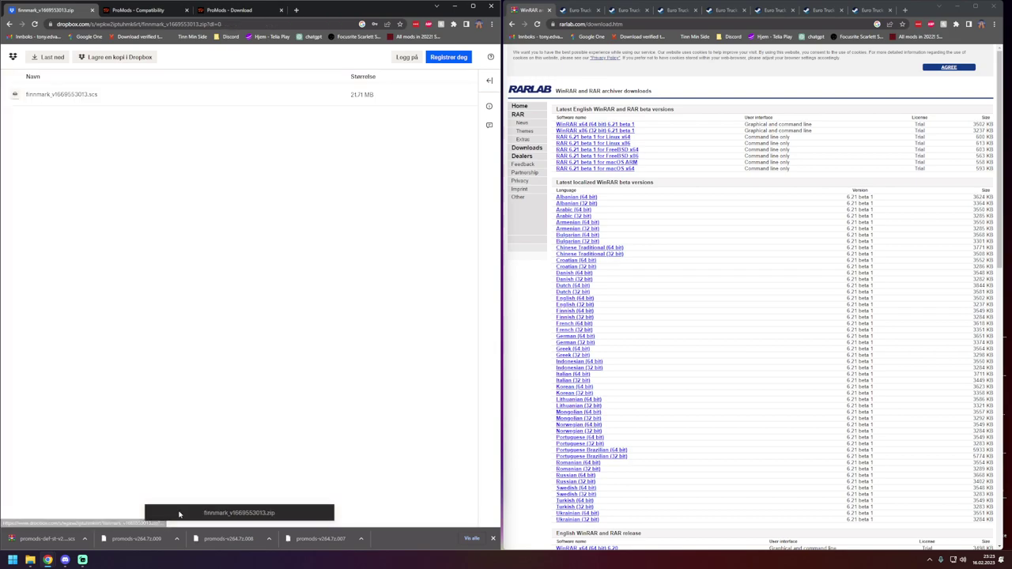
left_click(52, 95)
right_click(52, 95)
left_click(342, 241)
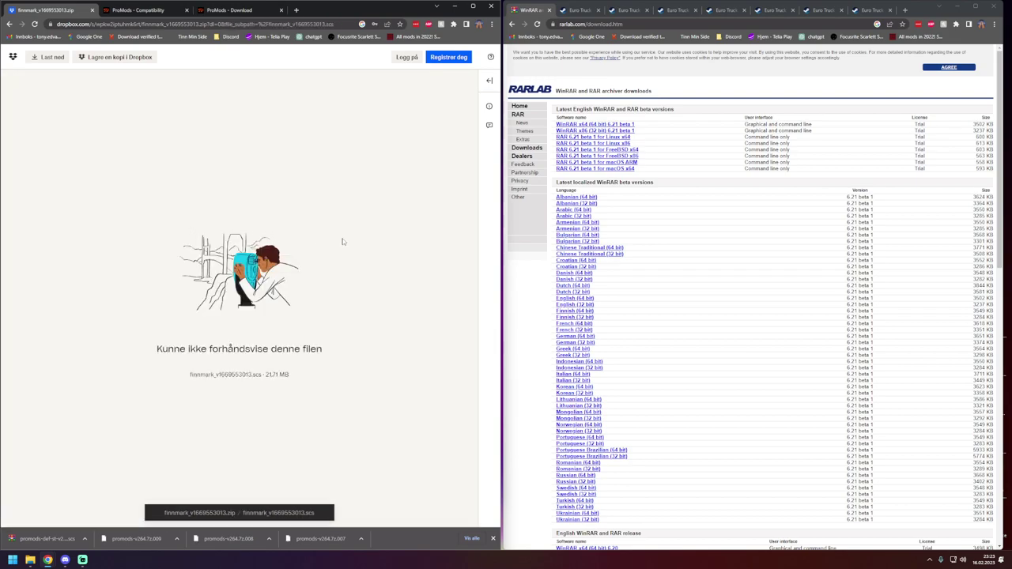
left_click(10, 25)
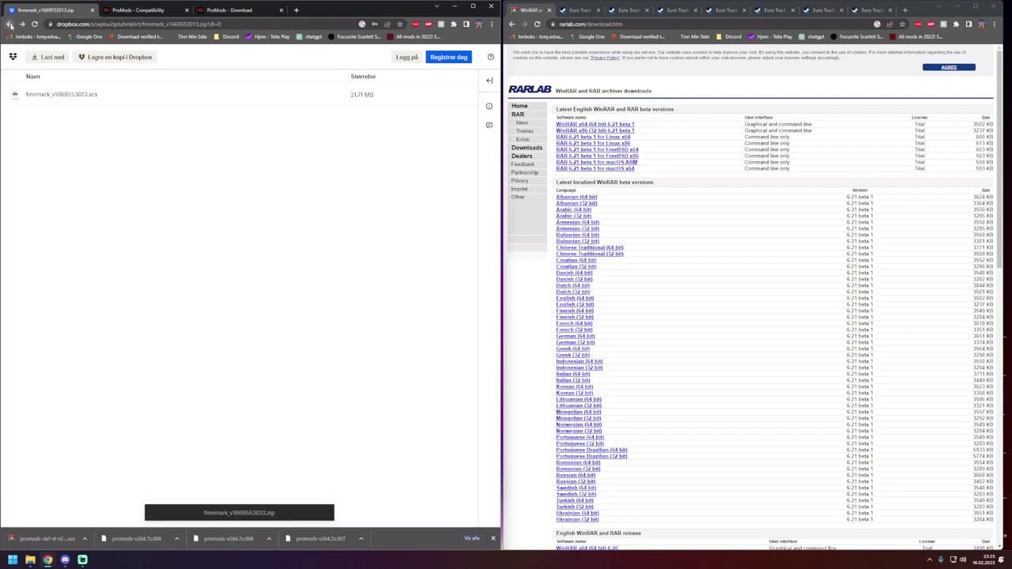
Download finnmark_v1669553013.zip from Dropbox, close its page and open the Downloads folder in File Explorer.
left_click(49, 58)
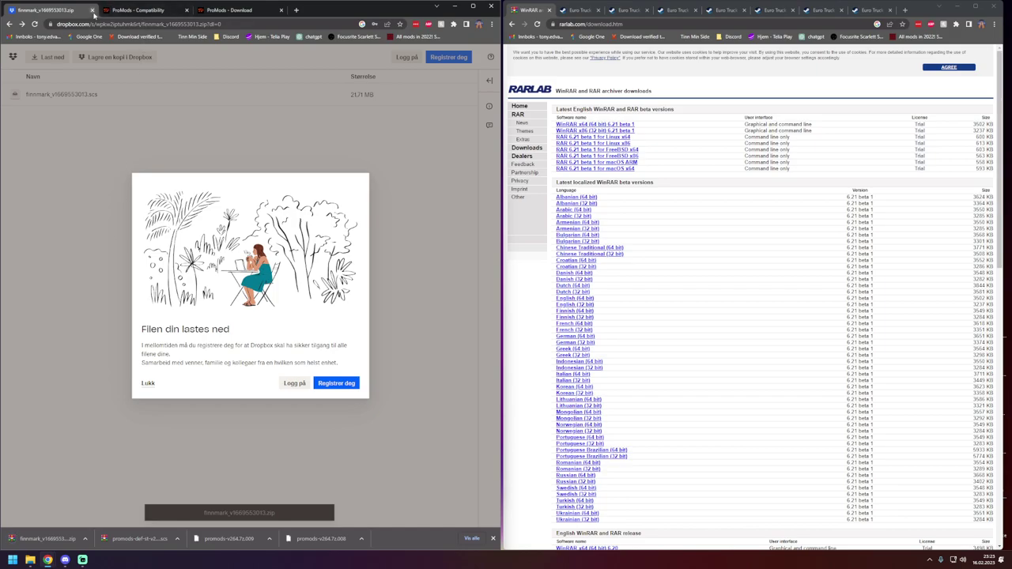
left_click(91, 10)
left_click(134, 11)
mouse_move(30, 559)
left_click(30, 556)
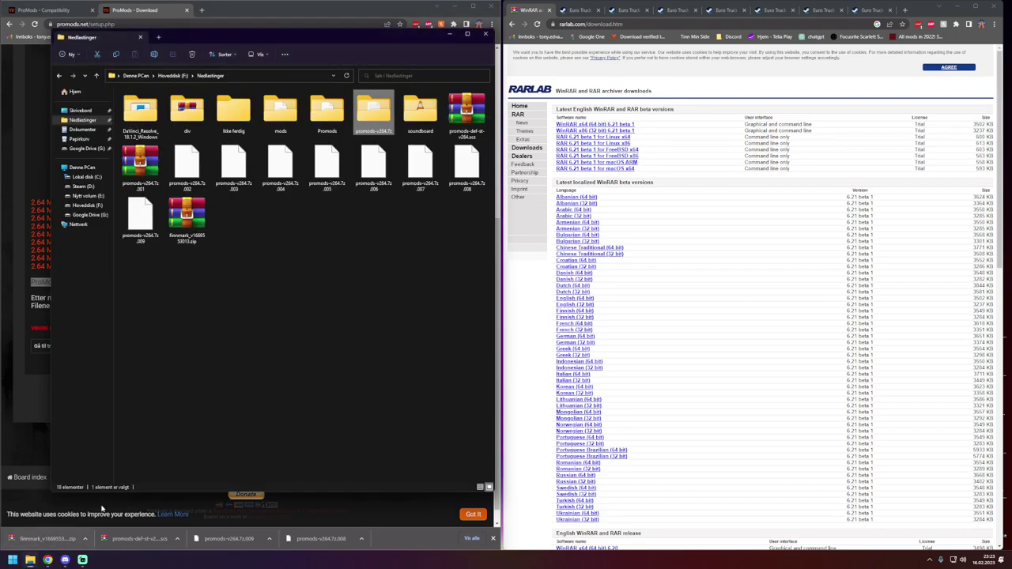
Delete readme.txt from the extracted promods-v264.7z folder.
left_click(348, 262)
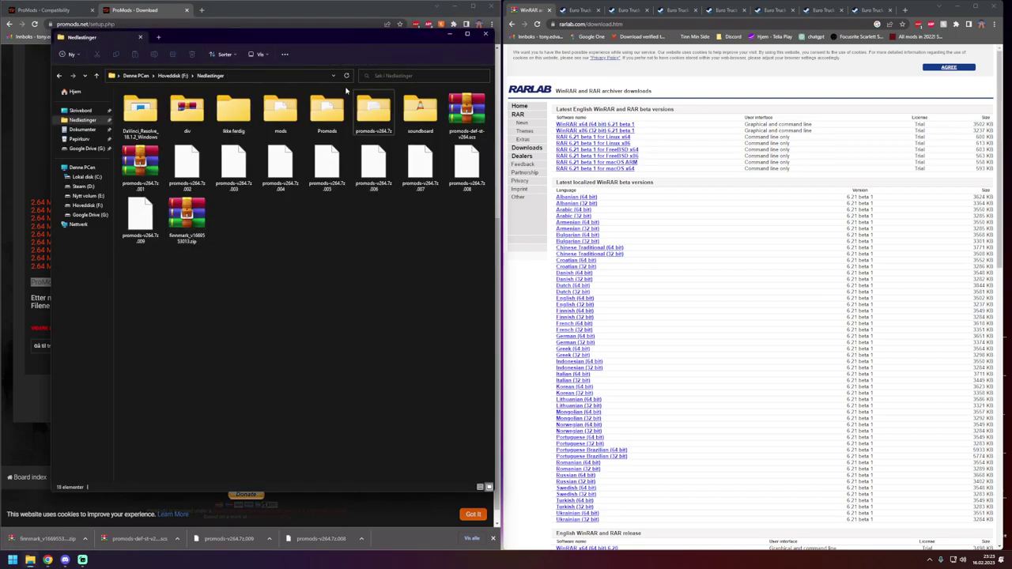
left_click(378, 131)
double_click(378, 132)
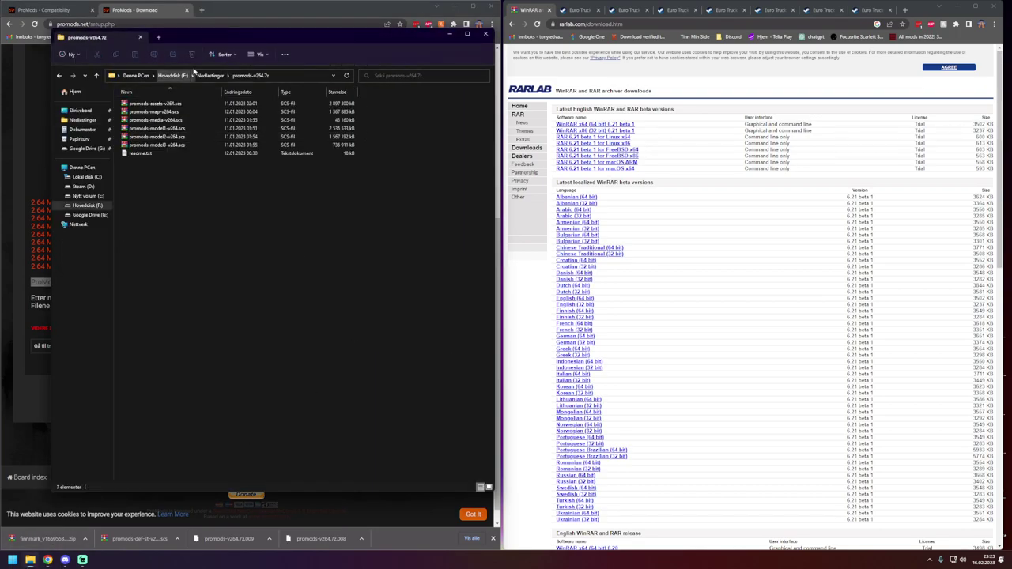
left_click(211, 75)
double_click(377, 117)
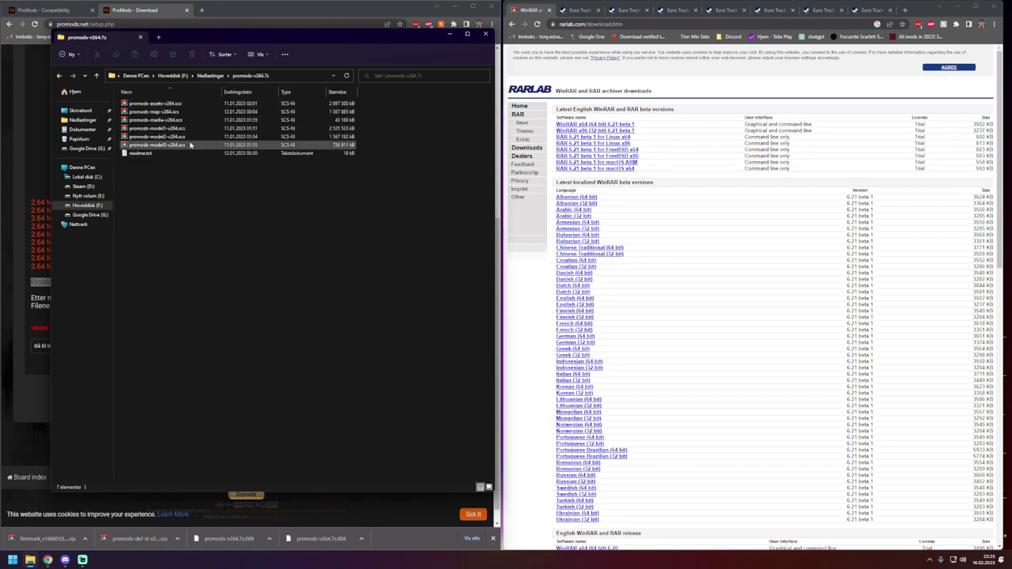
left_click(153, 154)
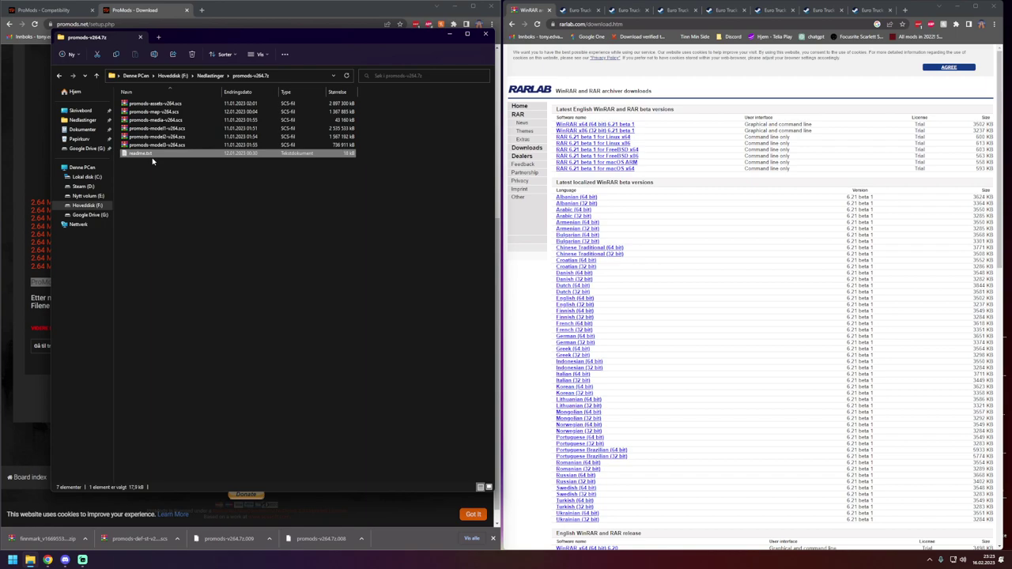
left_click(152, 163)
Move promods-def-st-v264.scs from Downloads into the promods-v264.7z folder.
left_click(210, 75)
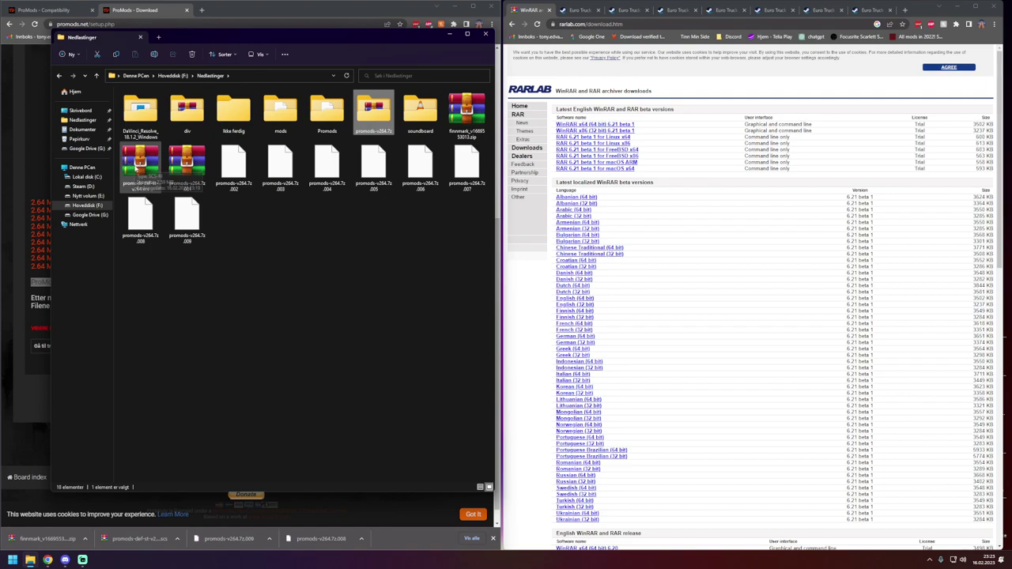
left_click(152, 188)
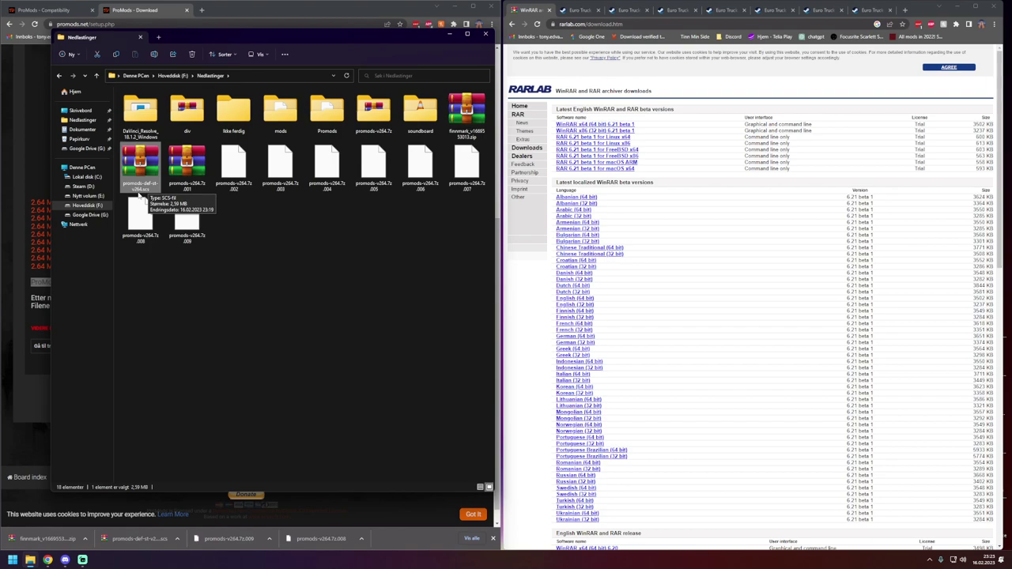
left_click_drag(144, 176, 364, 116)
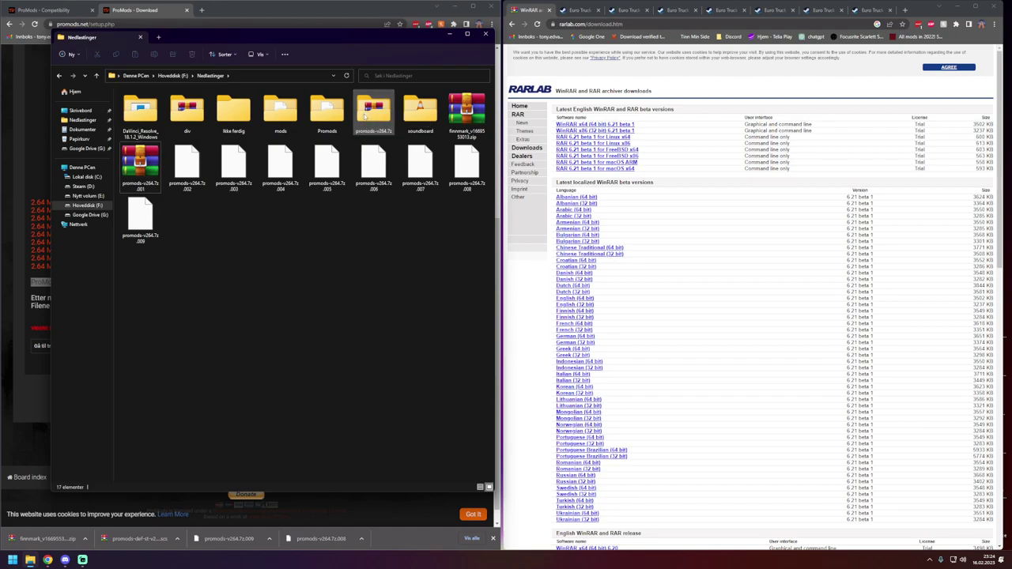
Extract finnmark_v1669553013.scs from the Finnmark zip into the promods-v264.7z folder, then close the archive and the RARLAB page.
left_click(473, 120)
double_click(474, 120)
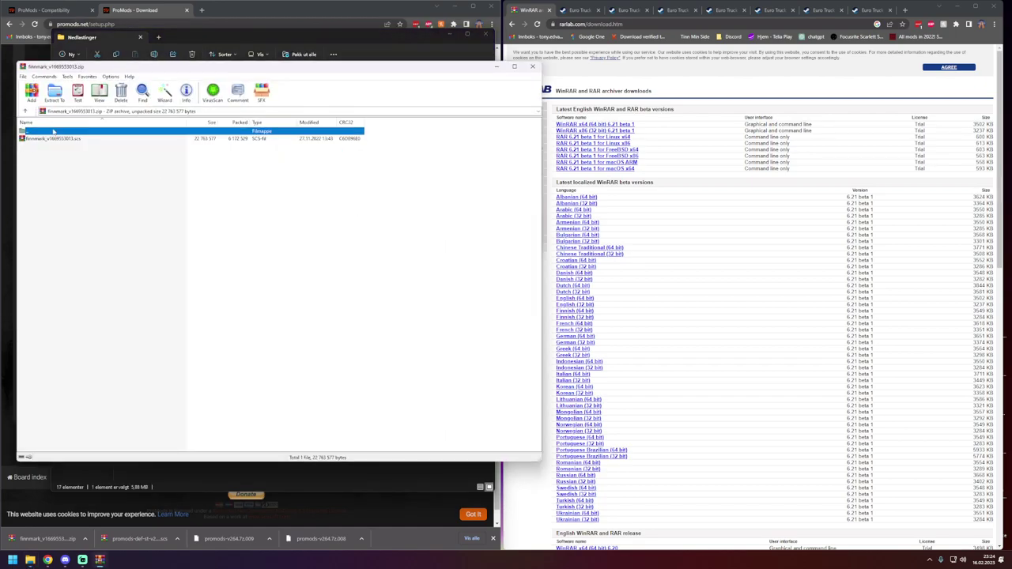
left_click_drag(210, 67, 700, 61)
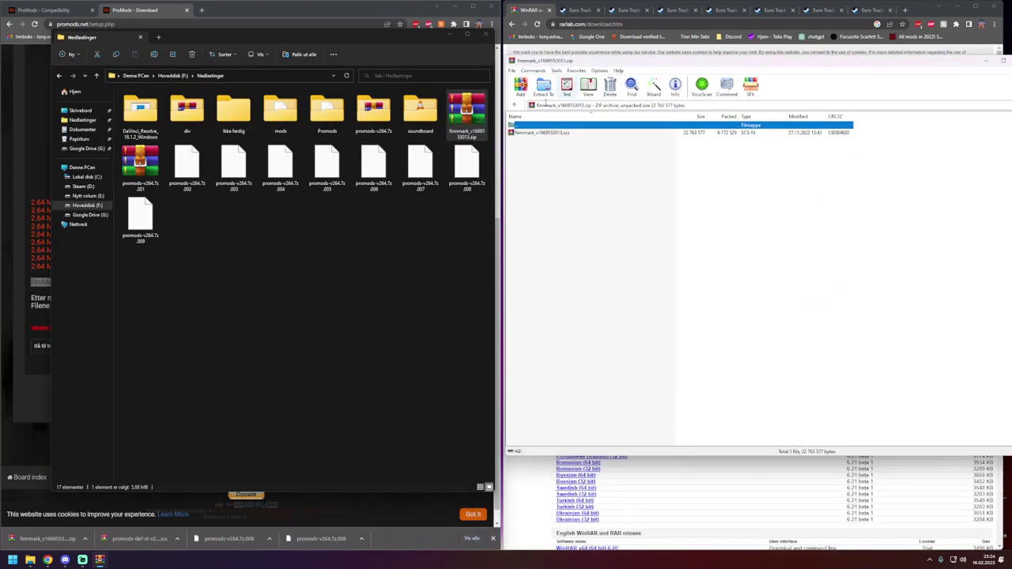
left_click(538, 132)
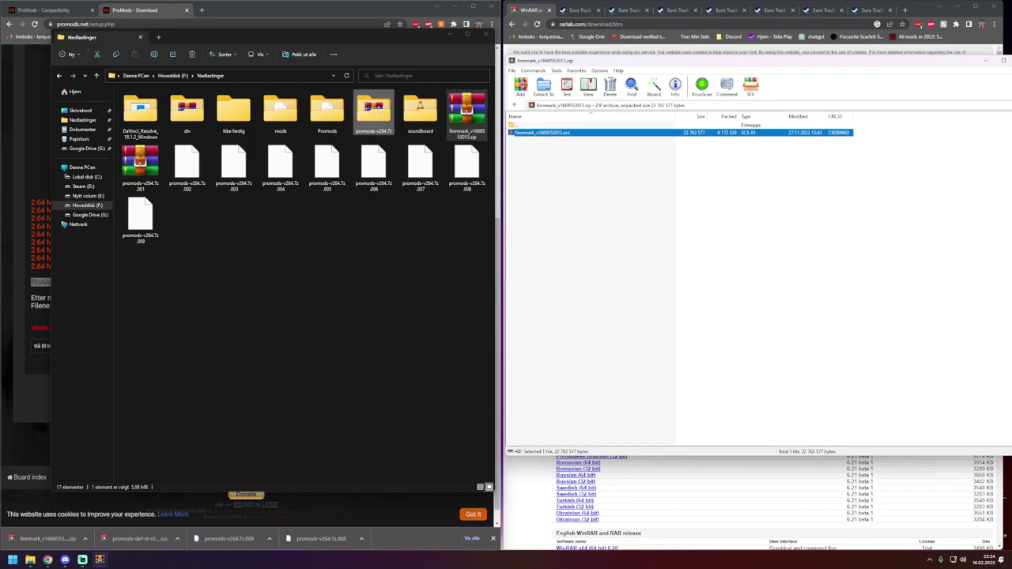
left_click(373, 111)
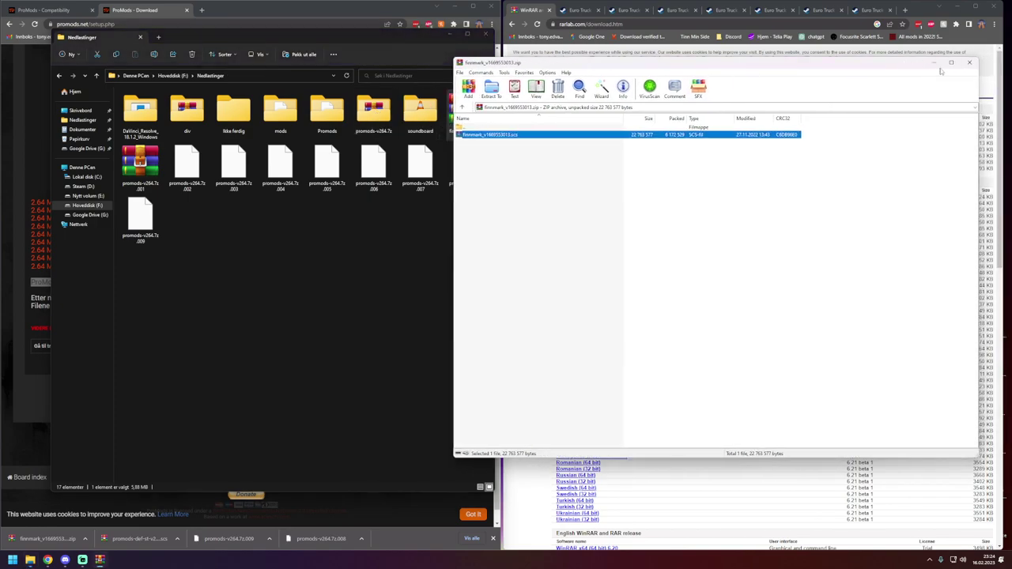
left_click(972, 64)
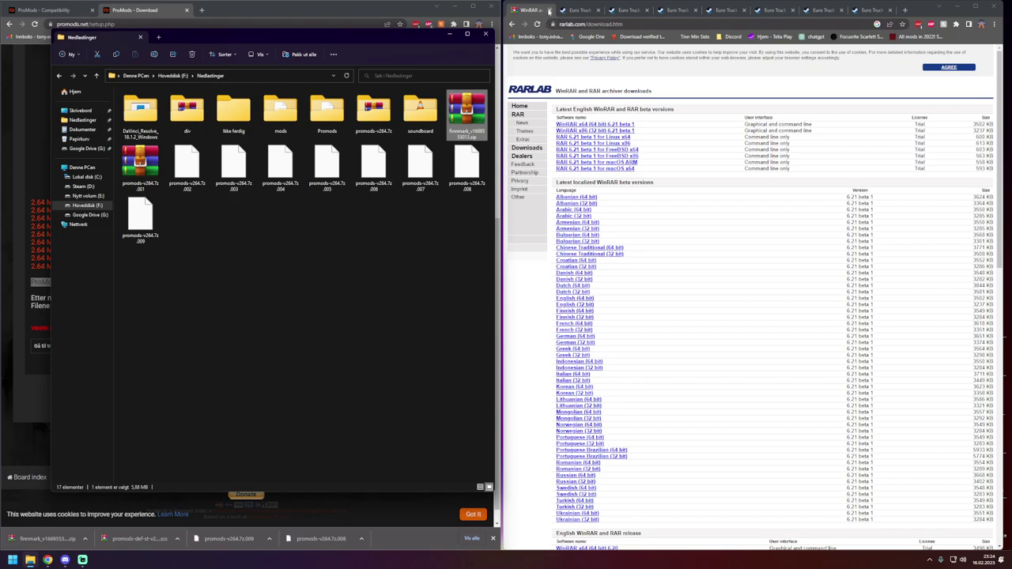
left_click(548, 11)
Open the promods-v264.7z folder and select all the SCS files in it.
left_click(373, 111)
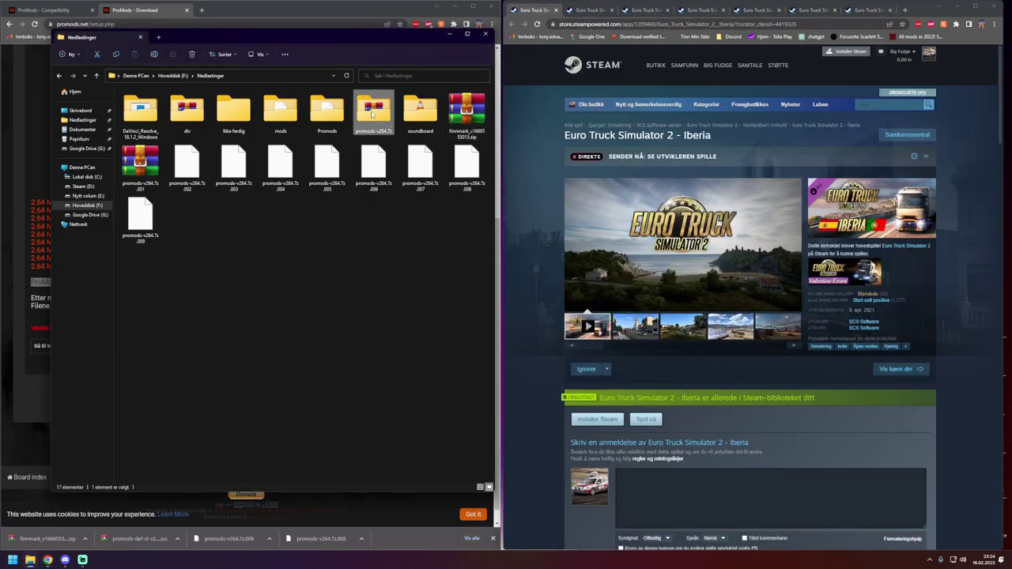
double_click(373, 113)
left_click_drag(226, 168, 123, 94)
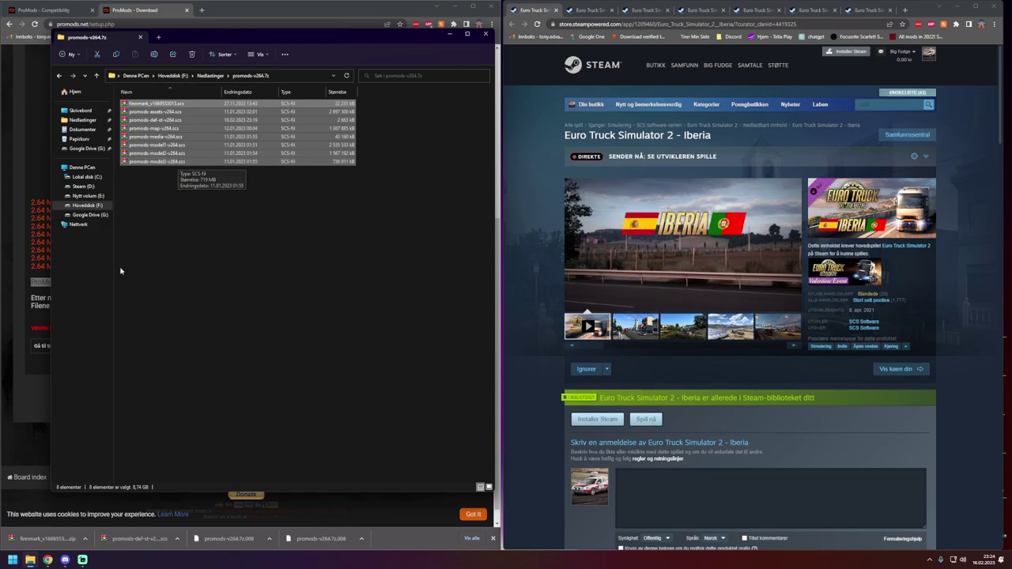
Open the mod folder of Euro Truck Simulator 2 in Documents in a second window beside the ProMods files.
right_click(30, 559)
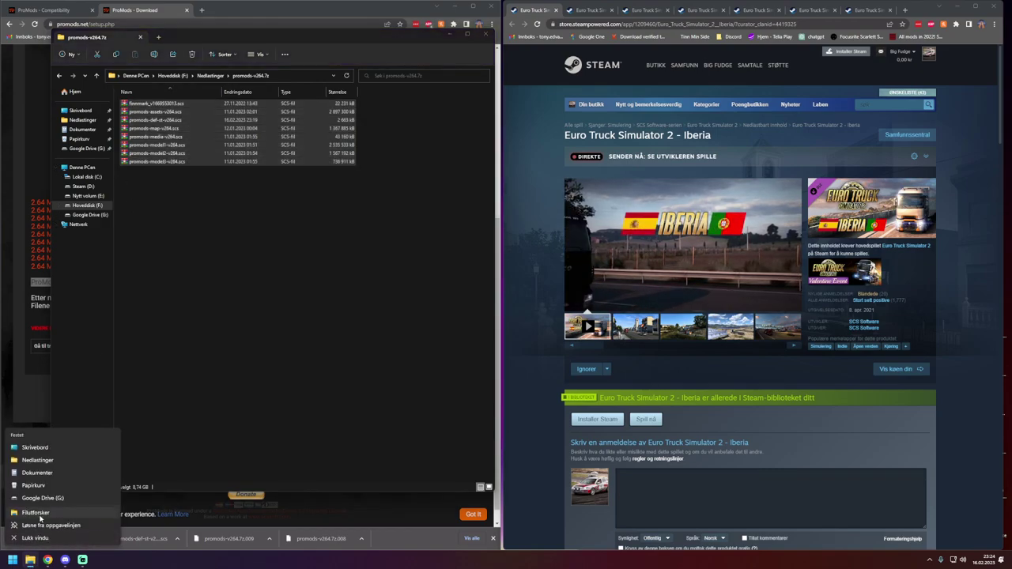
left_click(37, 472)
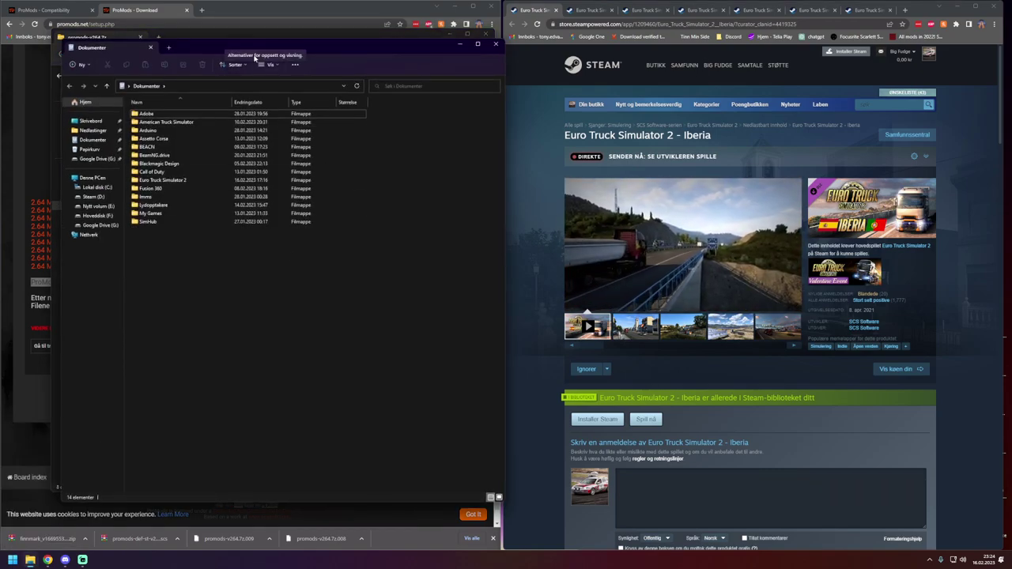
left_click_drag(292, 50, 695, 45)
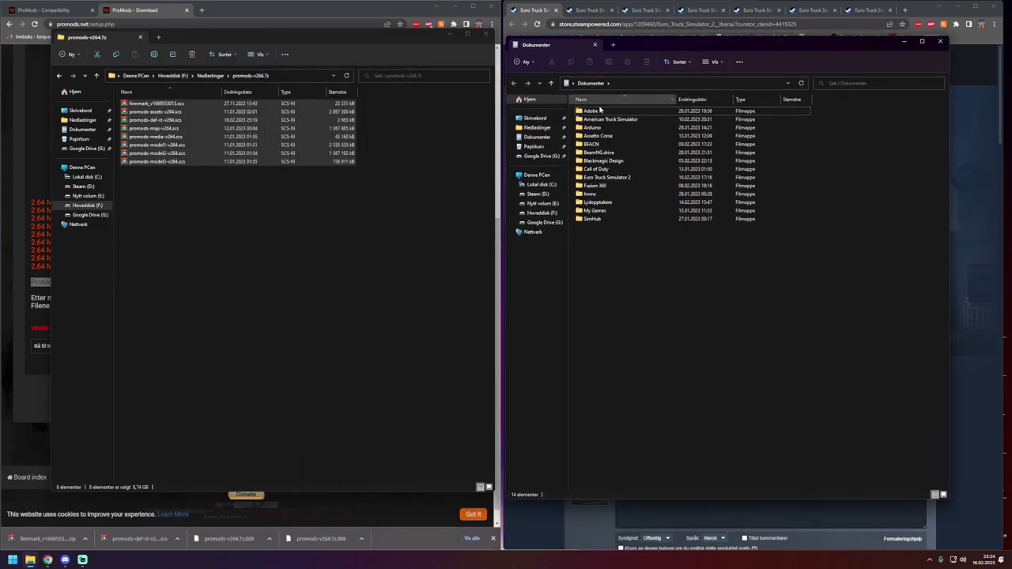
double_click(608, 179)
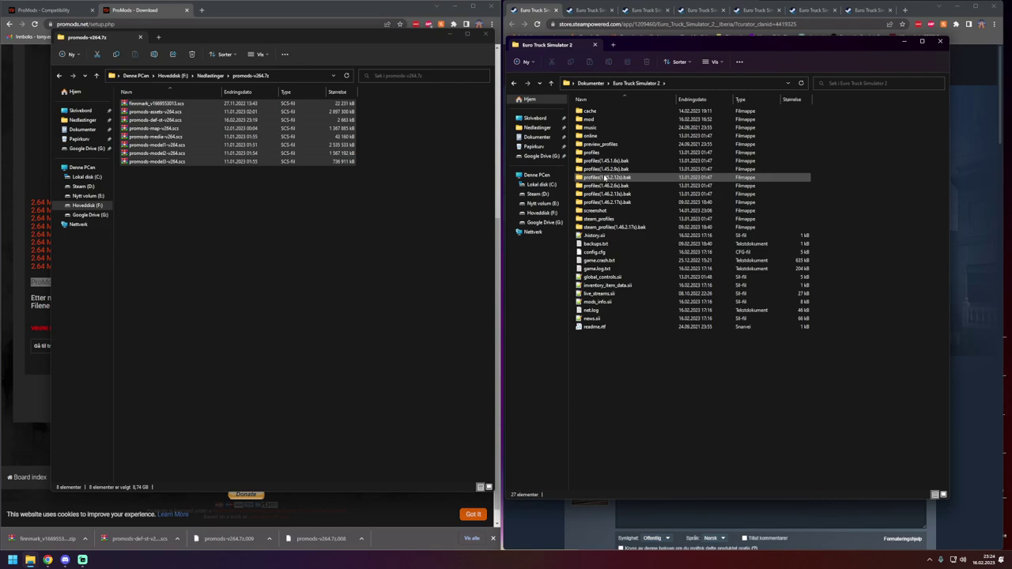
double_click(589, 121)
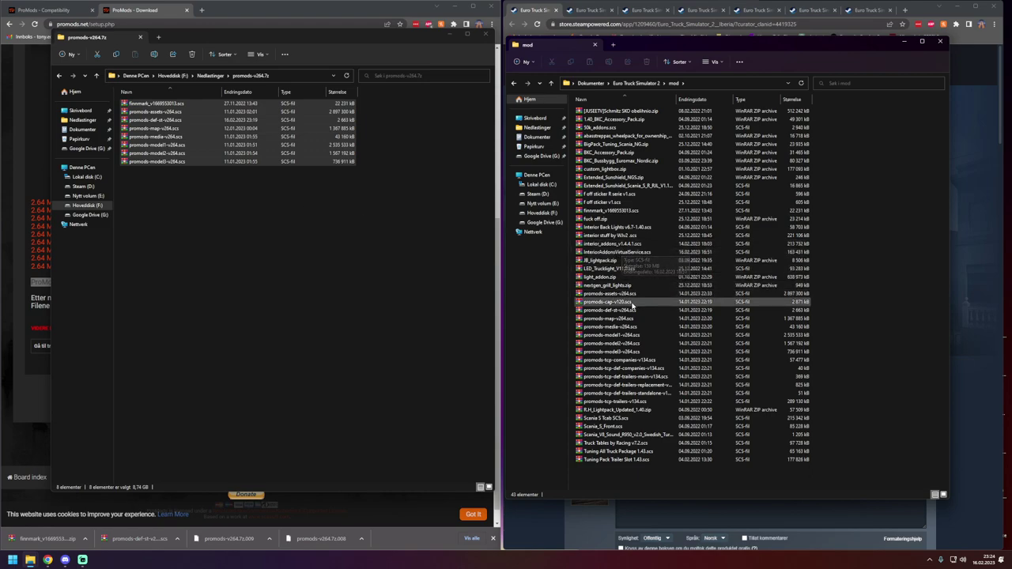
Select the ProMods v264 files and finnmark_v1669553013.scs in the mod folder, leaving out promods-cap-v120.scs.
left_click_drag(627, 294, 640, 370)
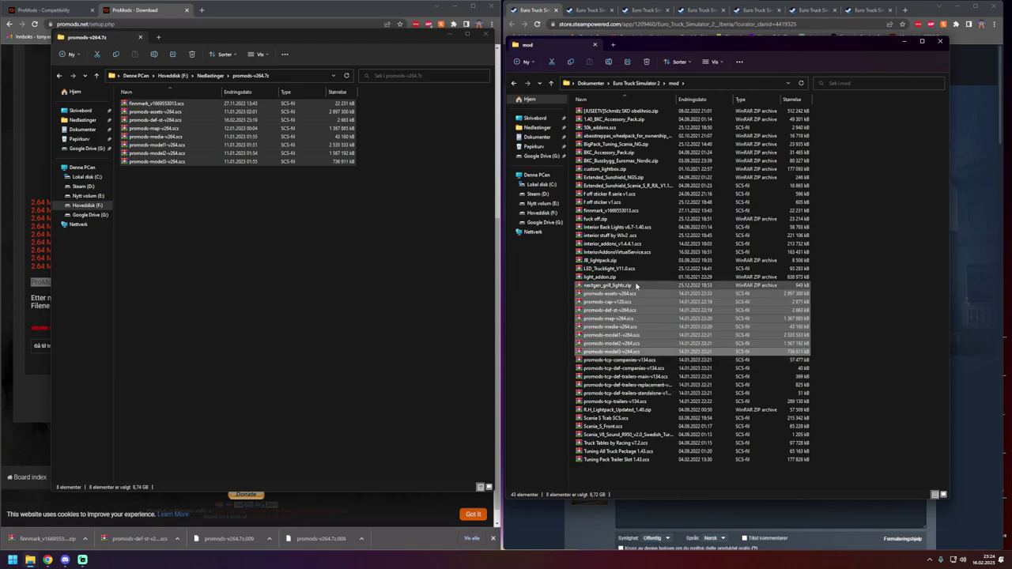
left_click(626, 211, "ctrl")
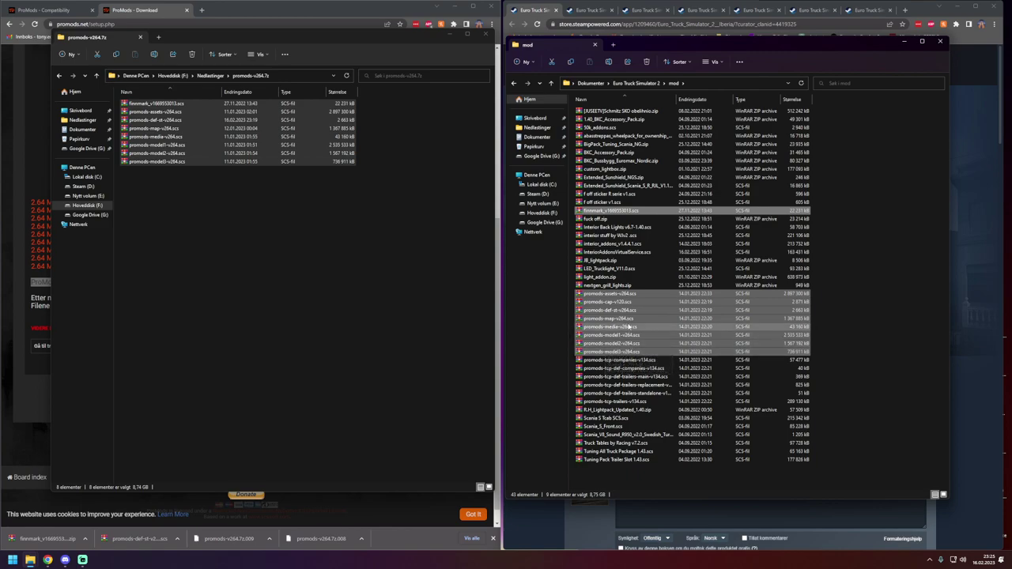
left_click(624, 305, "ctrl")
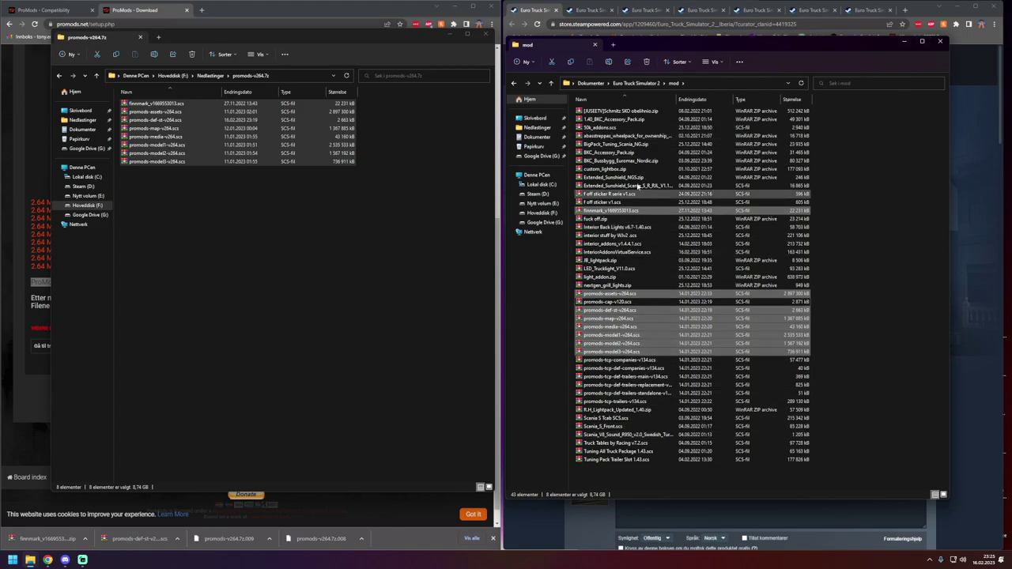
Close both File Explorer windows and both browser windows.
left_click(939, 41)
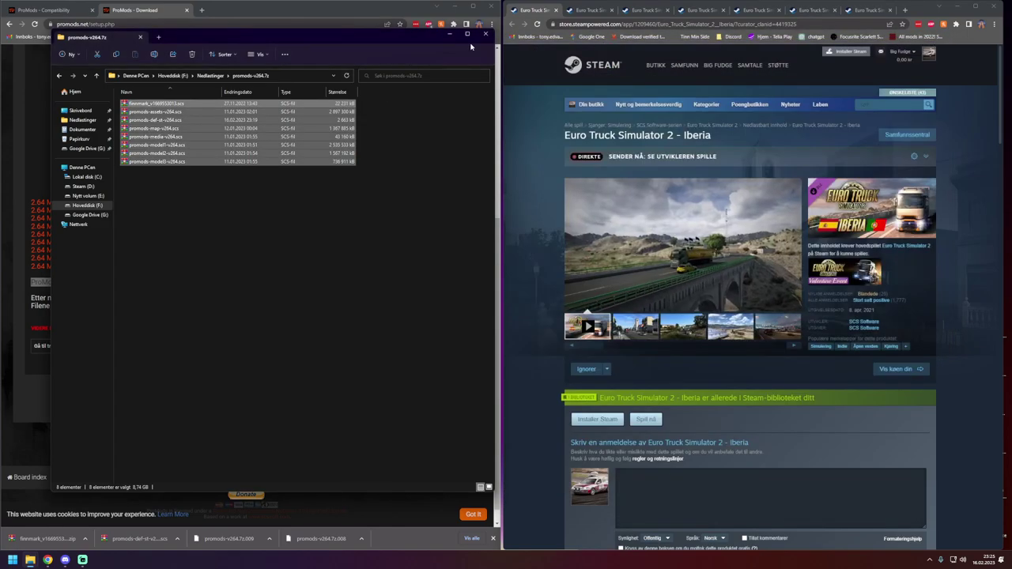
left_click(485, 33)
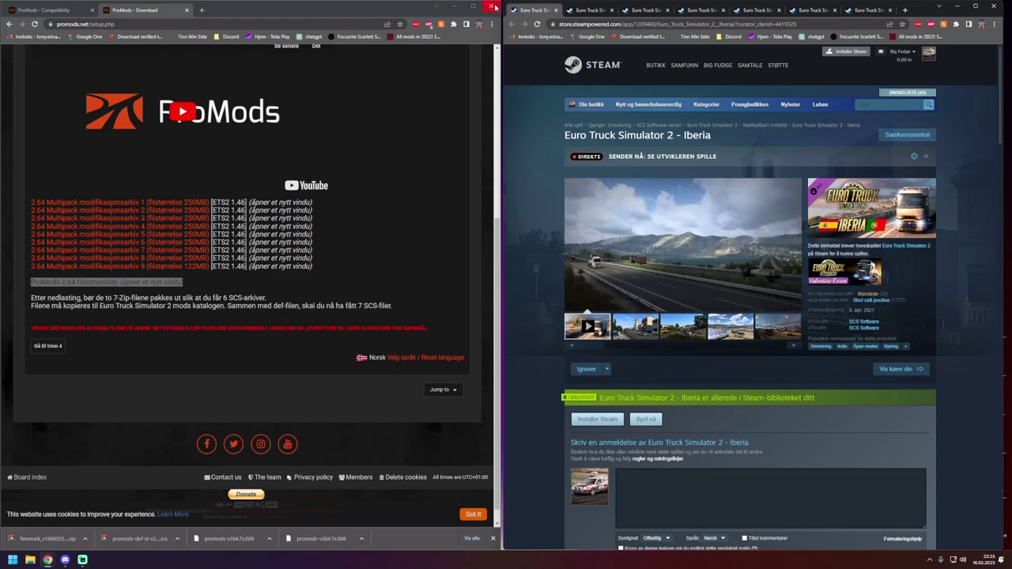
left_click(493, 6)
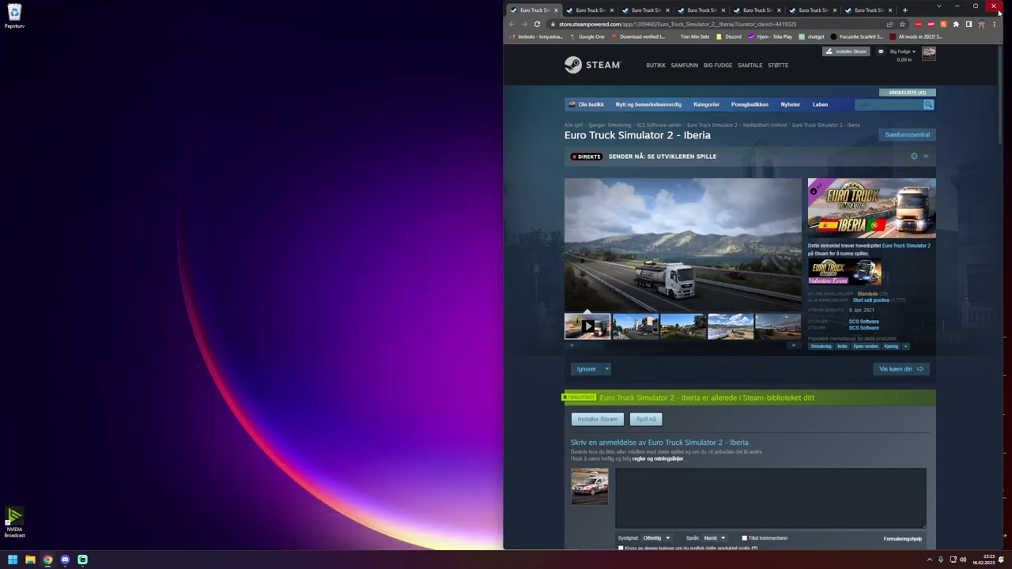
left_click(993, 6)
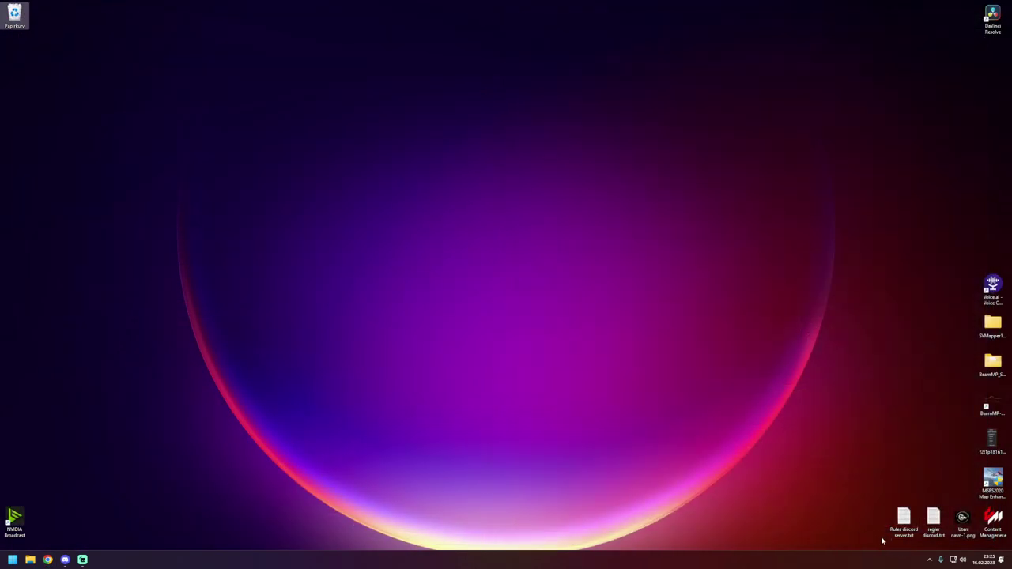
Launch Euro Truck Simulator 2 through Steam and continue playing with the current profile.
left_click(929, 560)
right_click(921, 506)
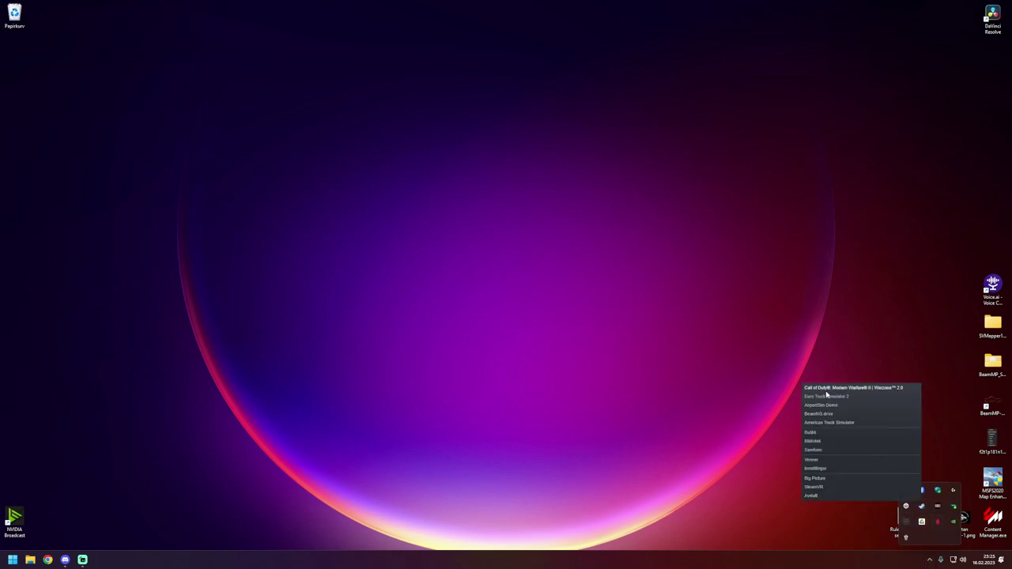
left_click(830, 396)
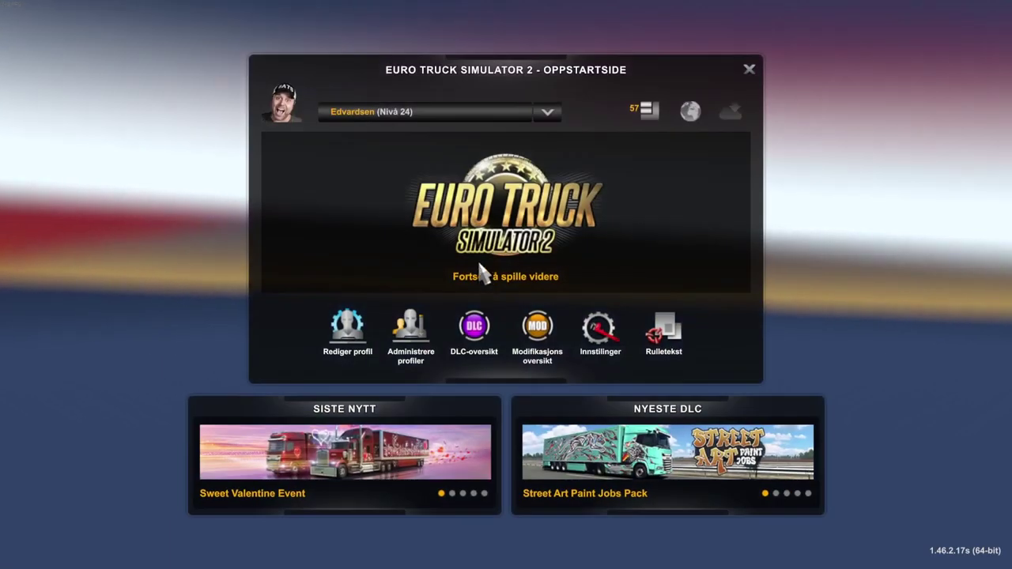
left_click(507, 244)
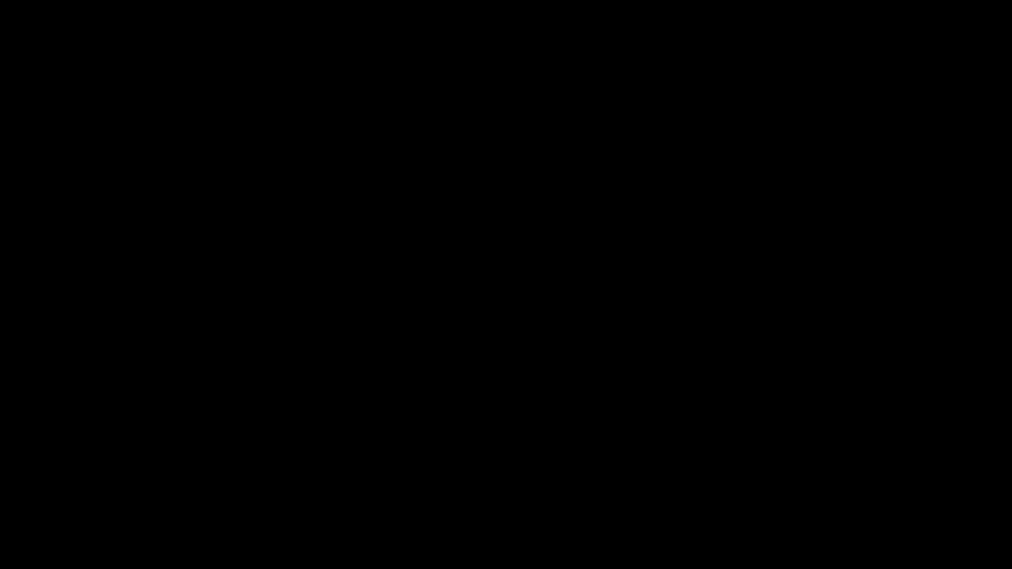